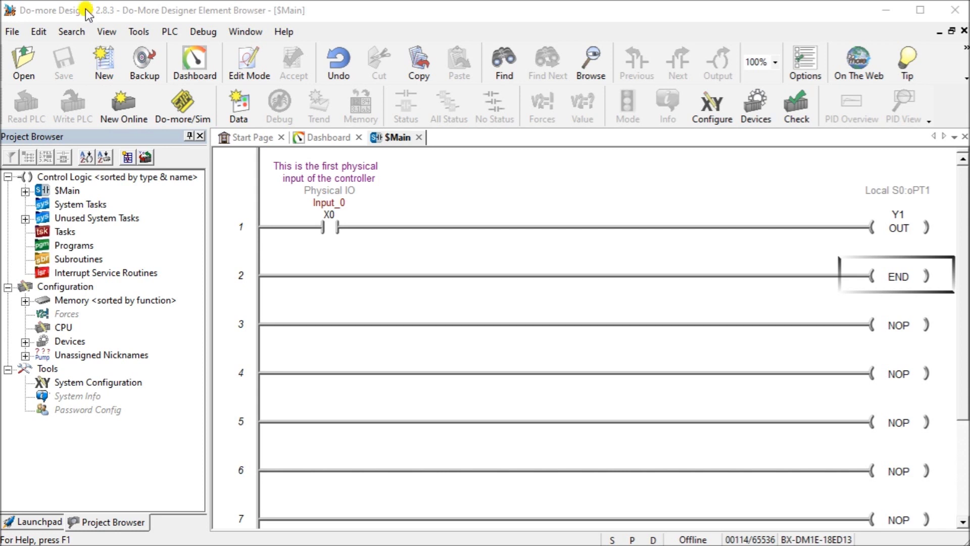
- Open and close the Element Browser from the search menu, then again with F9
click(76, 31)
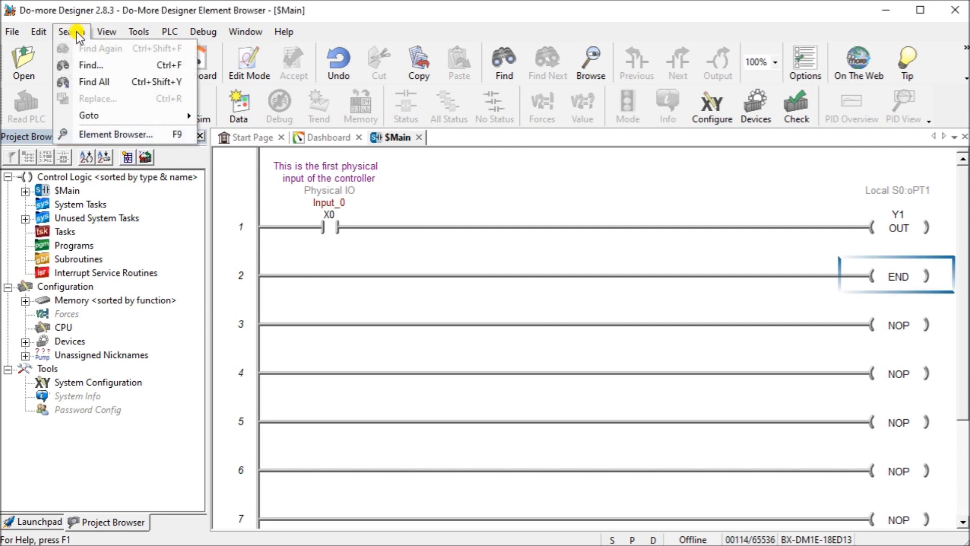
click(103, 135)
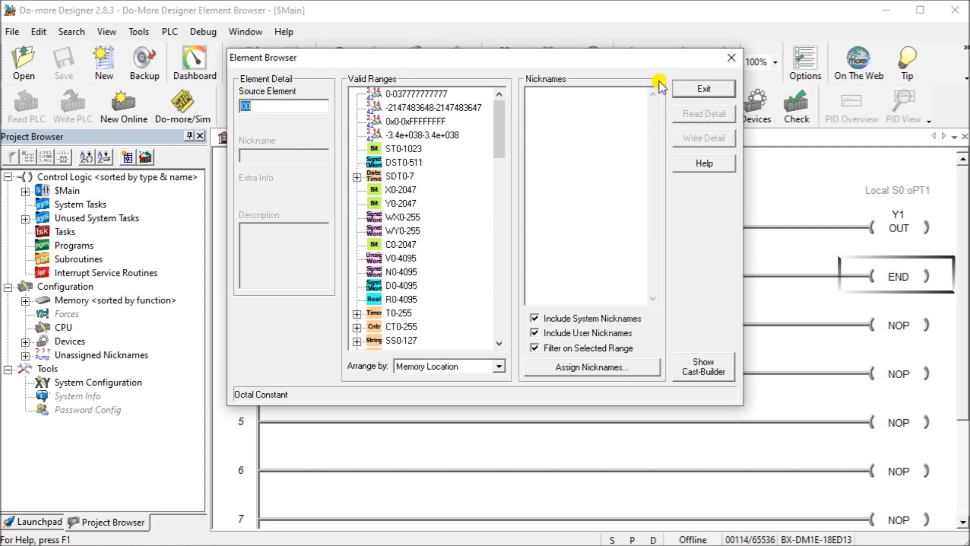
click(704, 89)
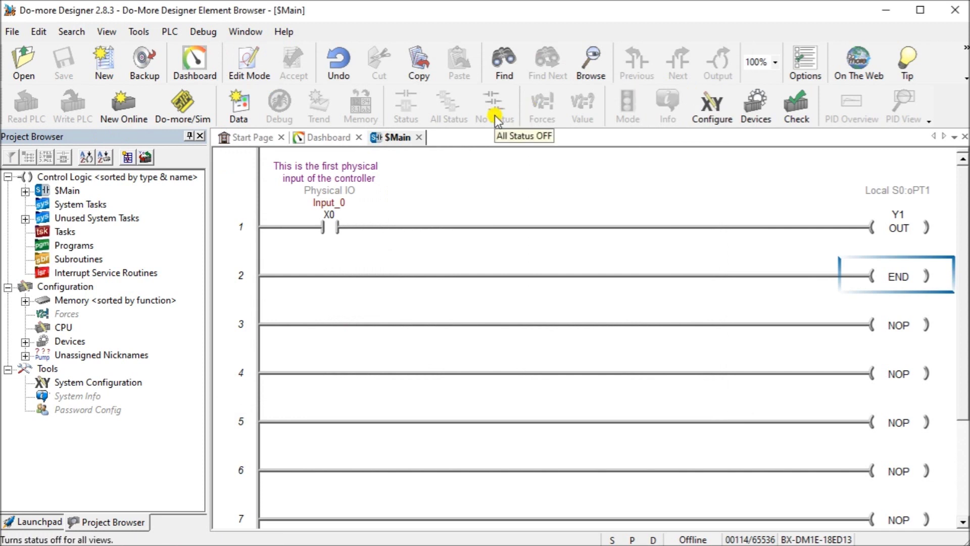
key(F9)
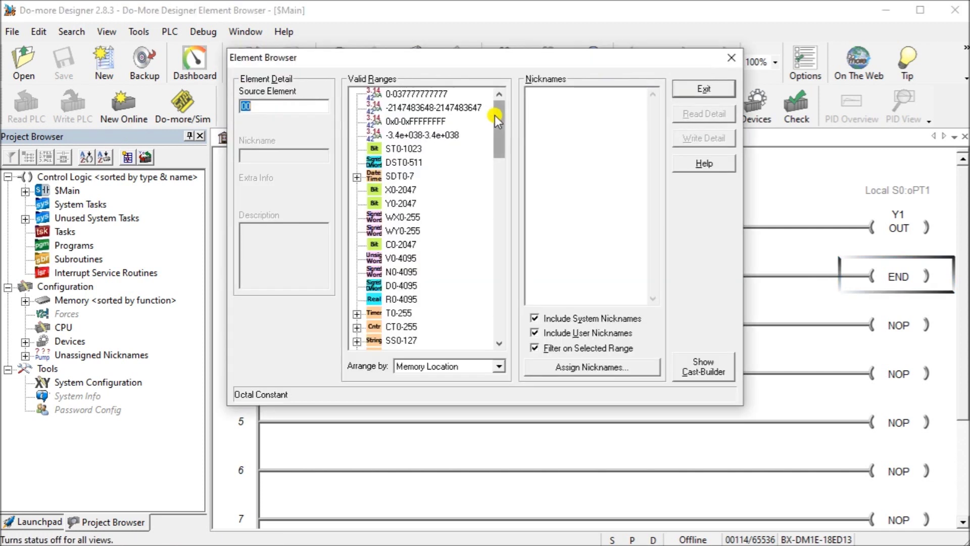
click(698, 92)
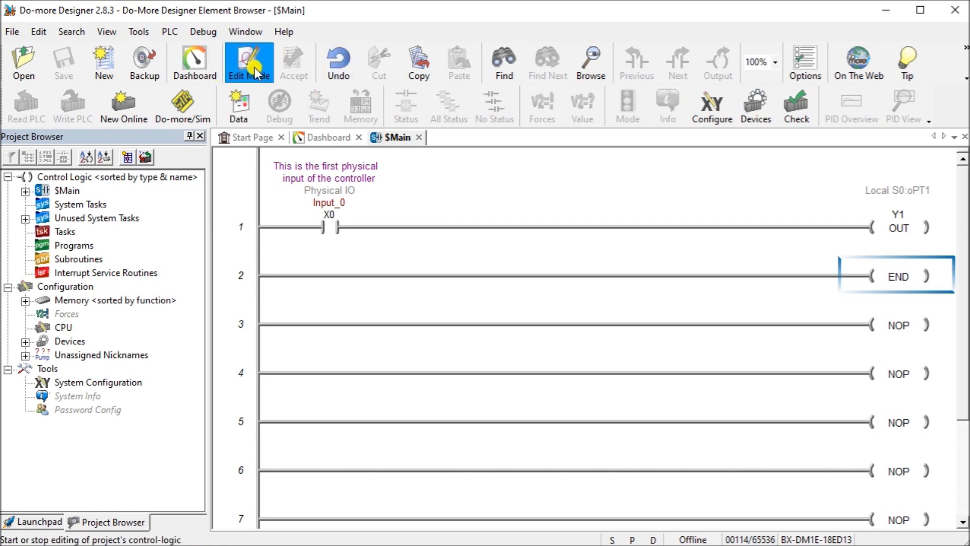
- Look up the element details of contact X0 and output coil Y1
click(332, 228)
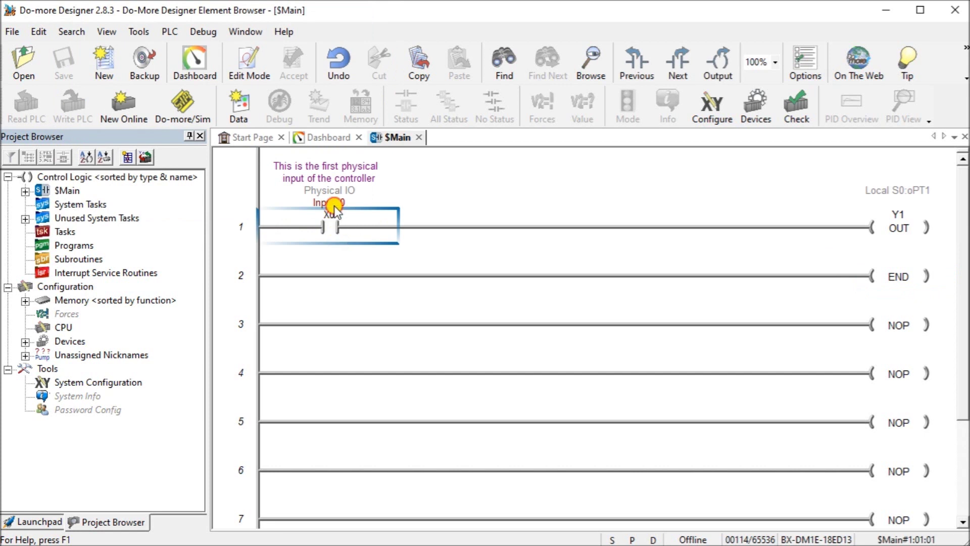
click(335, 205)
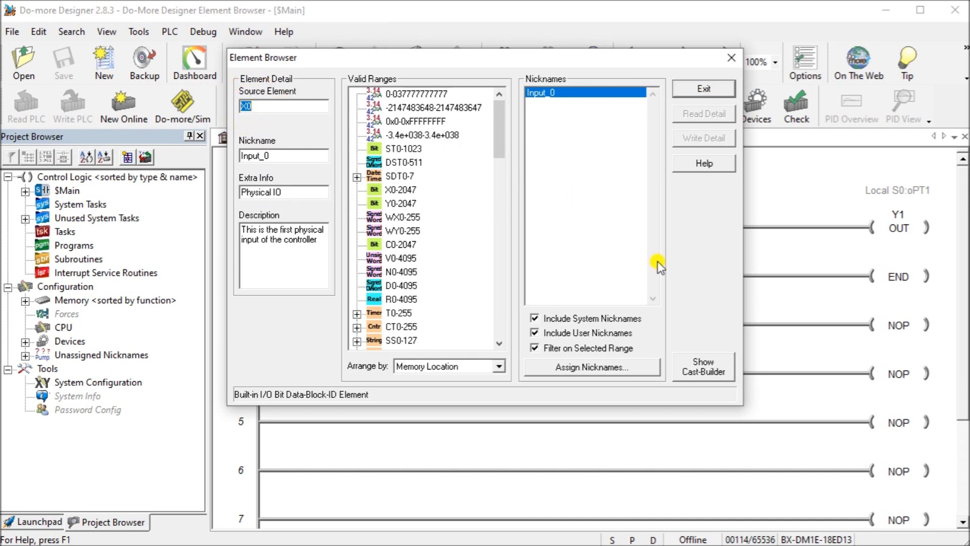
click(710, 89)
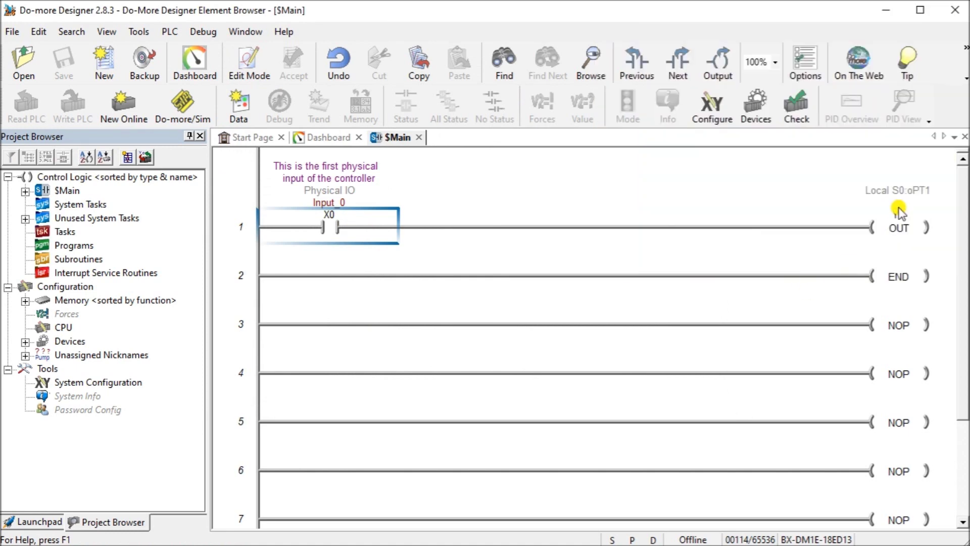
click(895, 223)
click(895, 222)
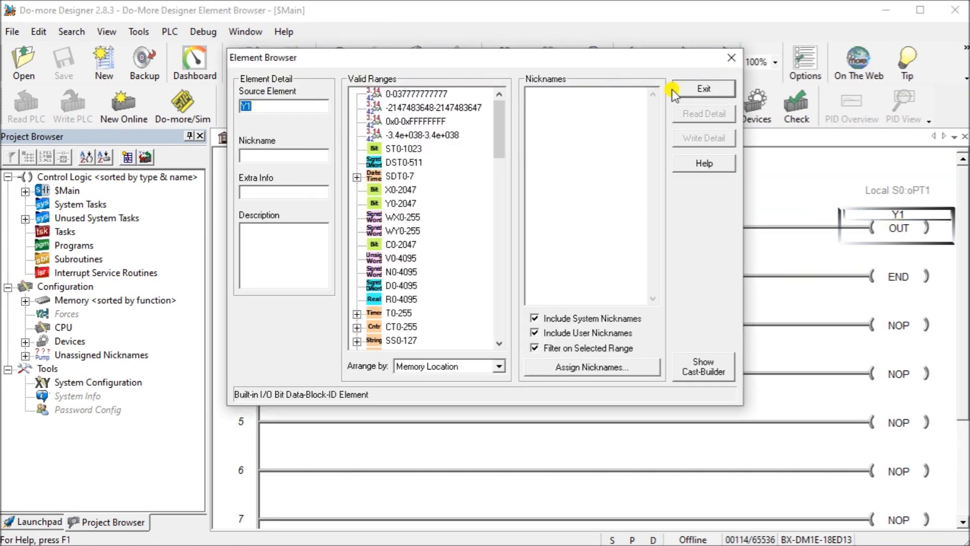
click(701, 87)
click(337, 230)
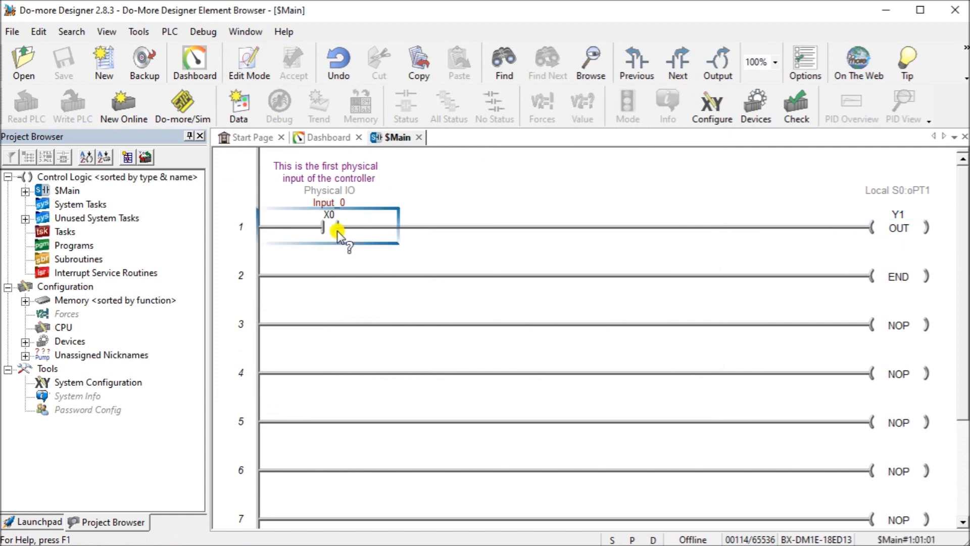
key(F9)
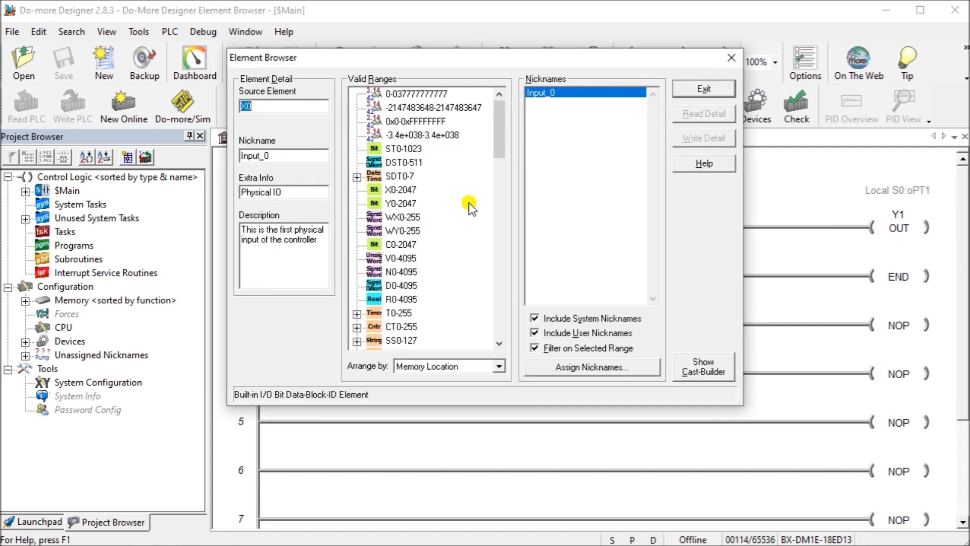
click(718, 91)
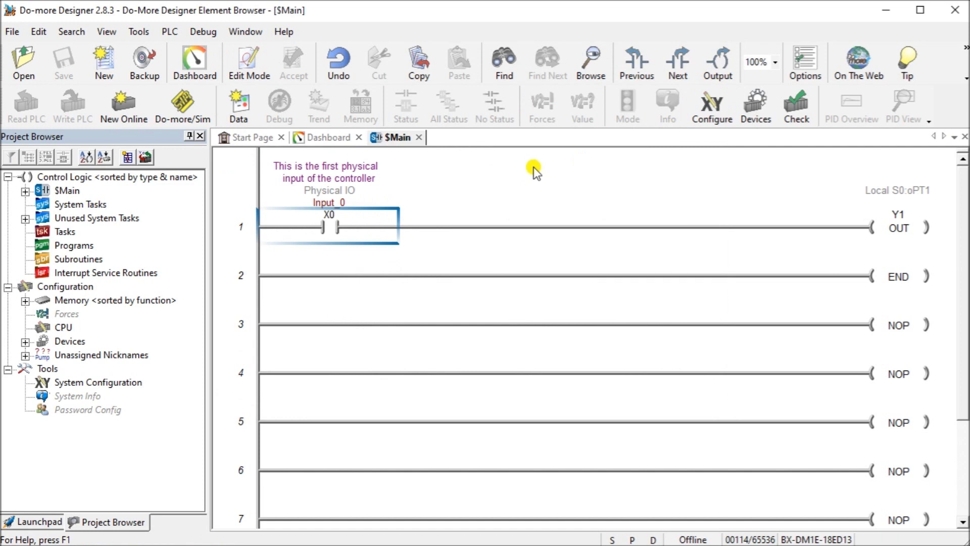
- Enter edit mode, open rung 1's X0 contact, and float then cancel the Element Picker
click(250, 58)
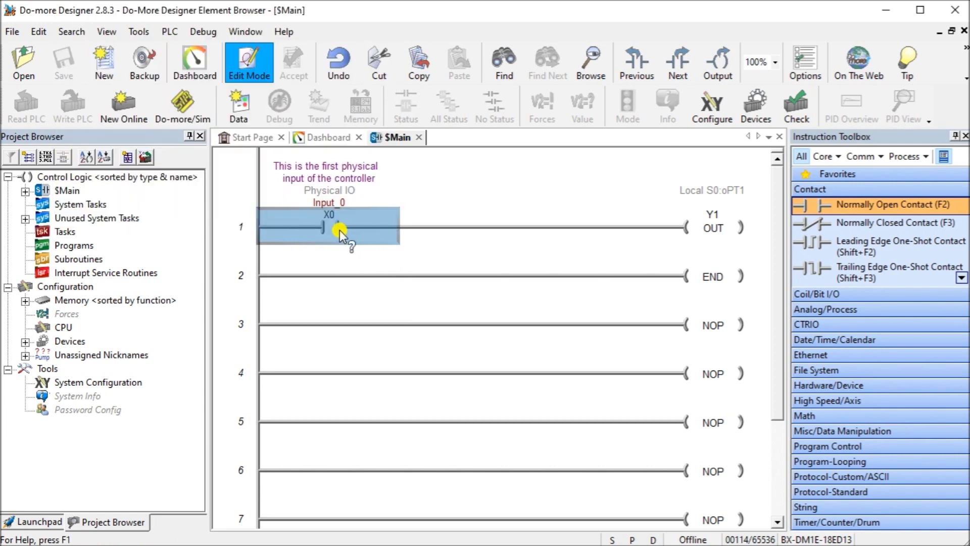
click(340, 230)
double_click(334, 228)
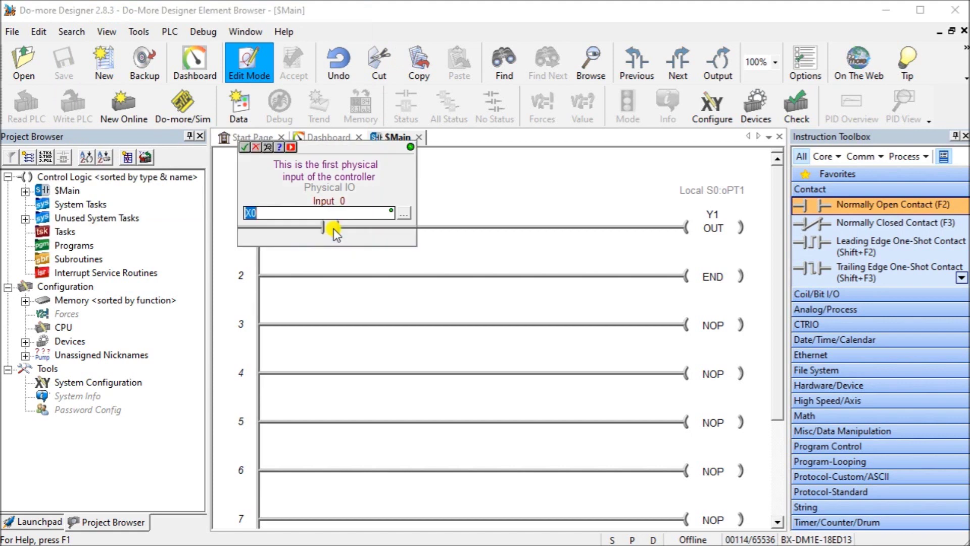
click(404, 216)
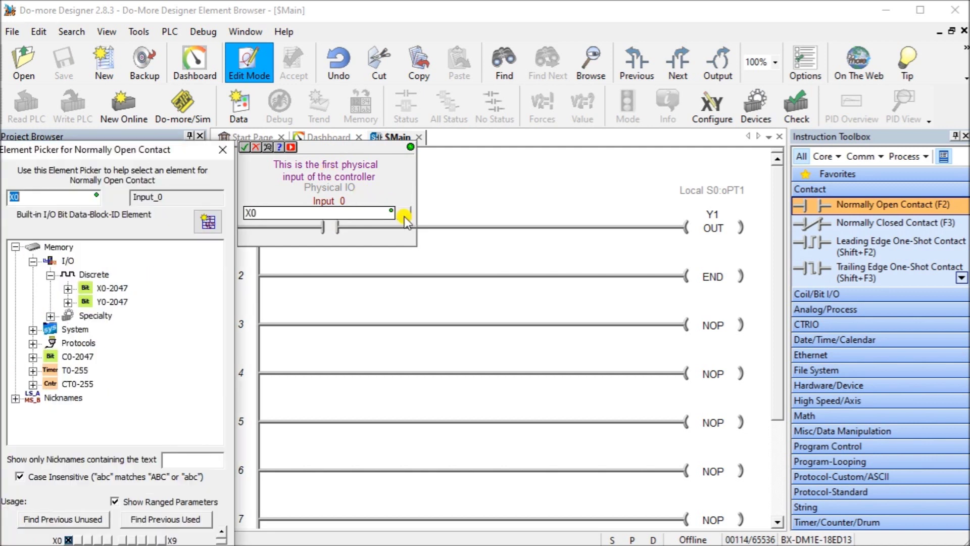
drag(152, 154, 165, 37)
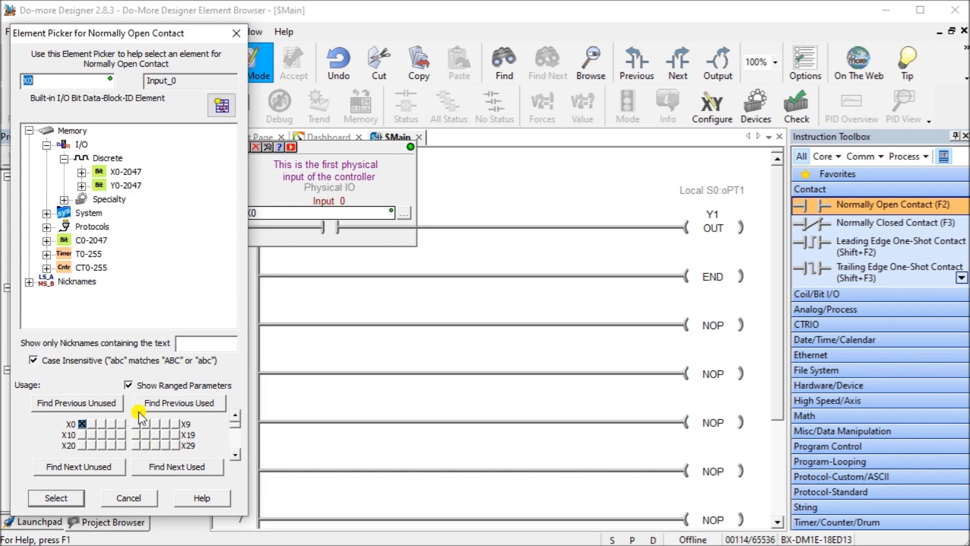
click(129, 497)
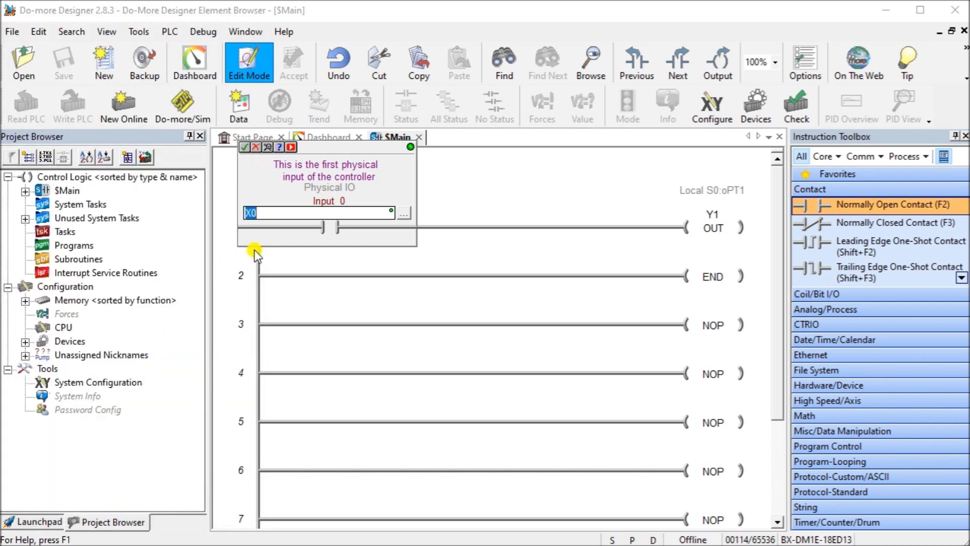
- Choose X0 in the Element Browser as rung 1's contact element and accept the edit
click(268, 147)
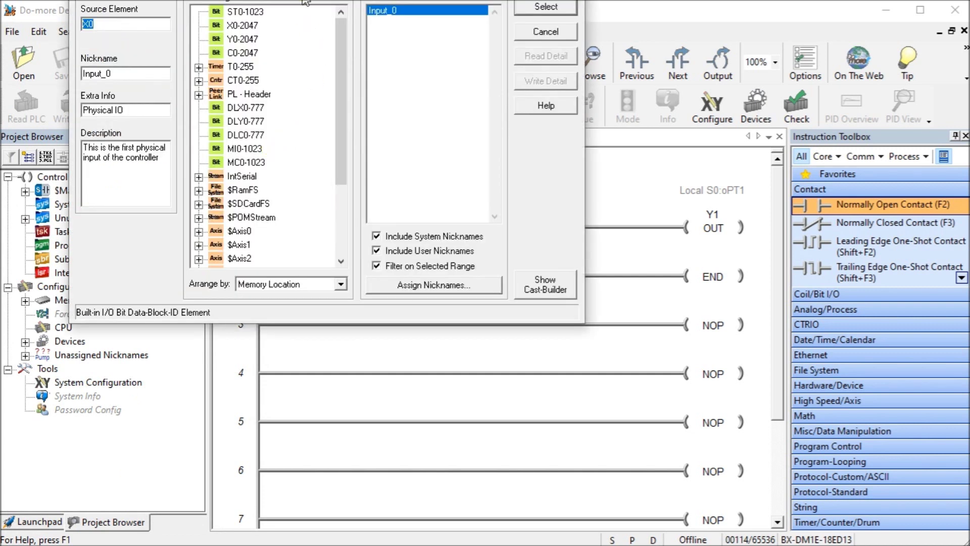
drag(306, 3, 546, 95)
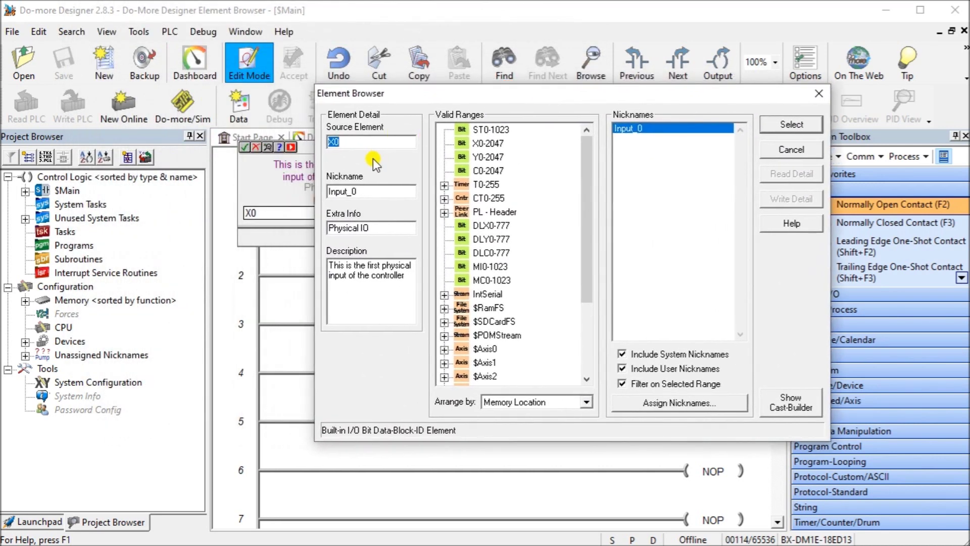
click(334, 143)
double_click(334, 143)
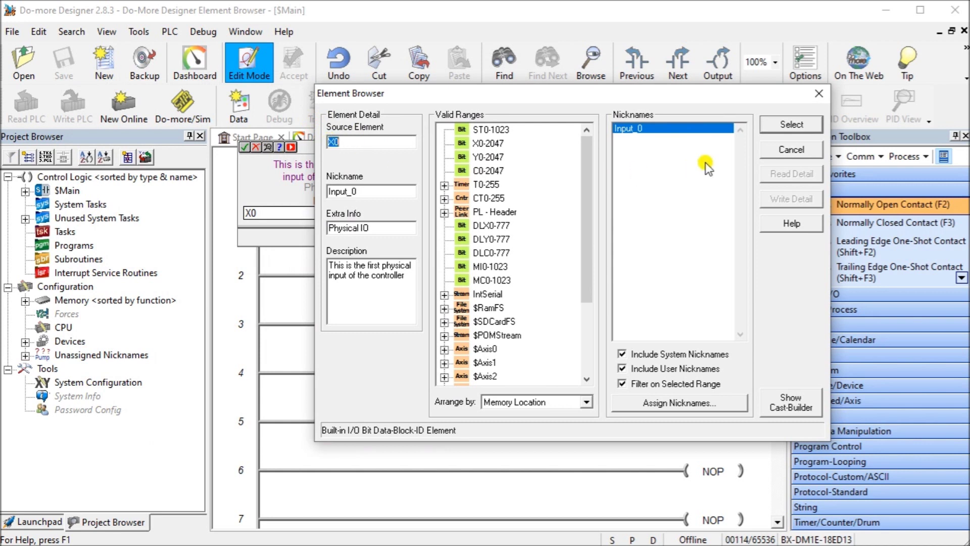
click(787, 127)
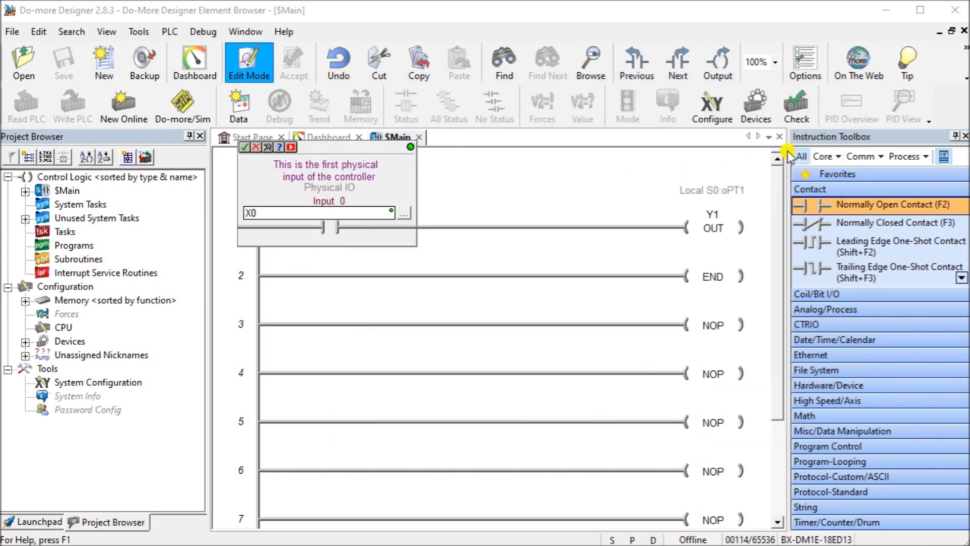
click(257, 149)
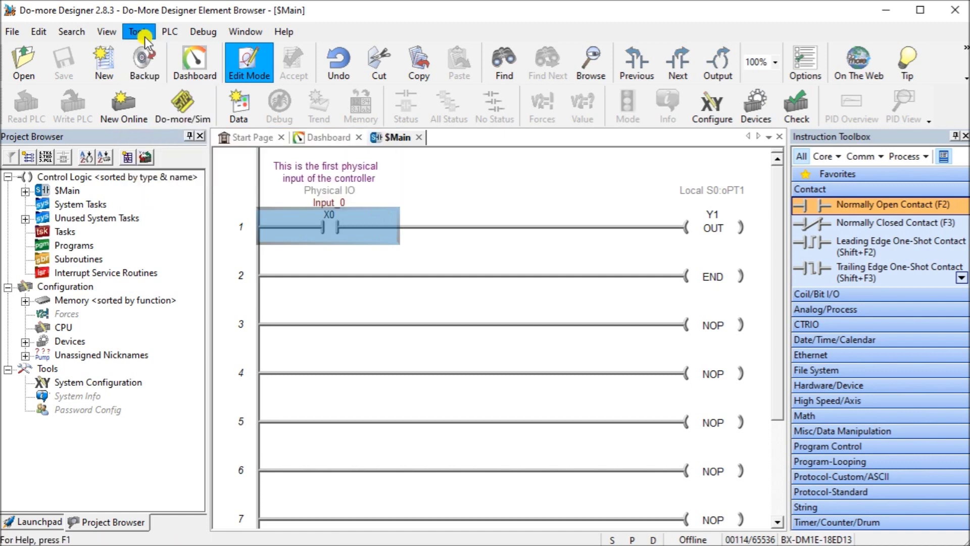
- Open the View menu
click(110, 33)
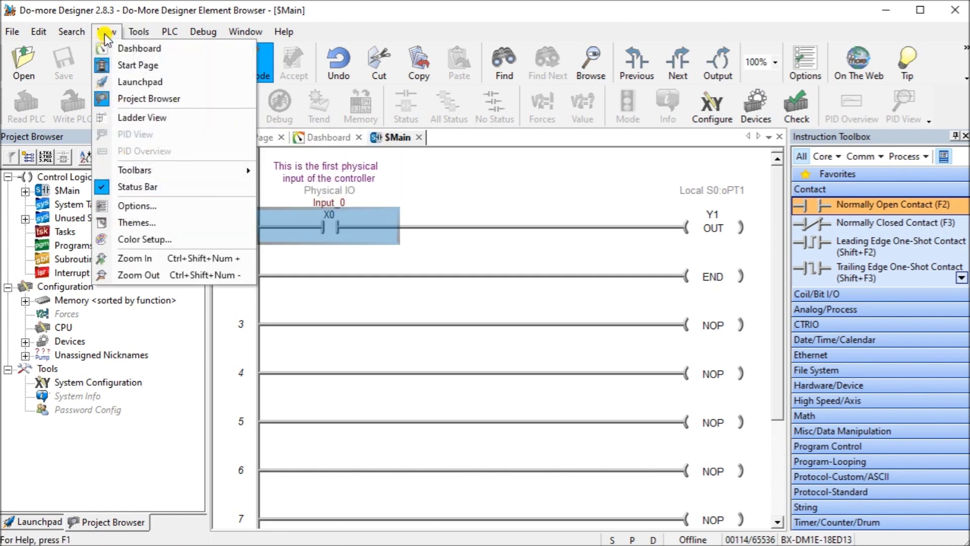
click(151, 205)
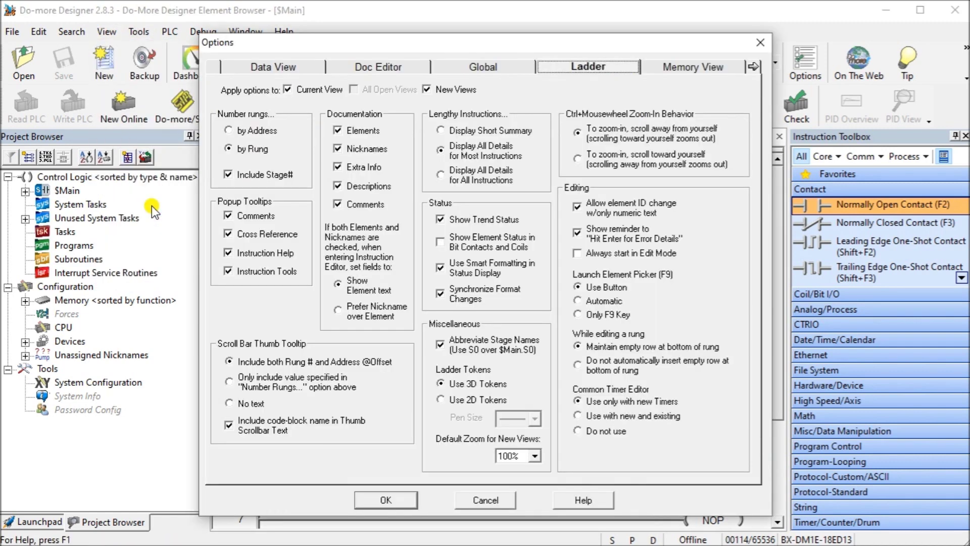
click(480, 65)
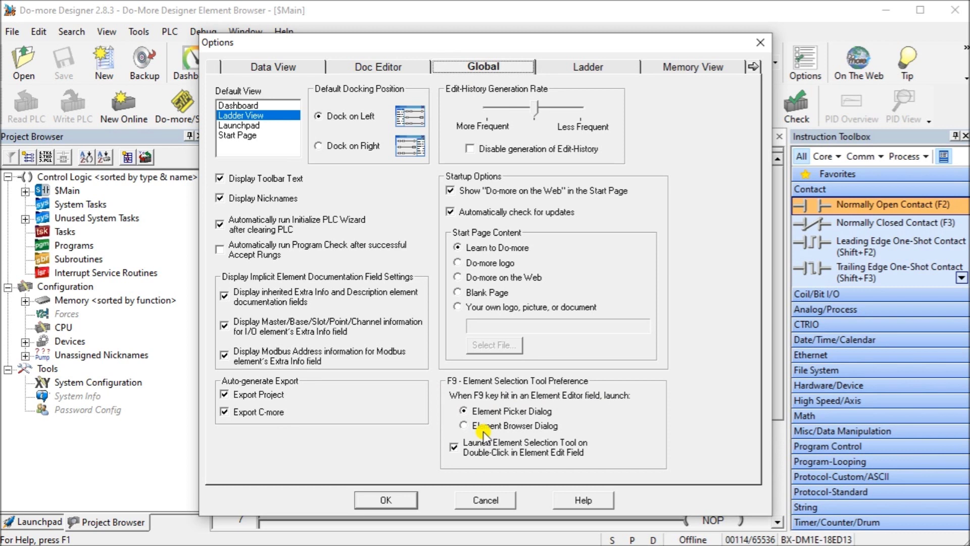
click(481, 500)
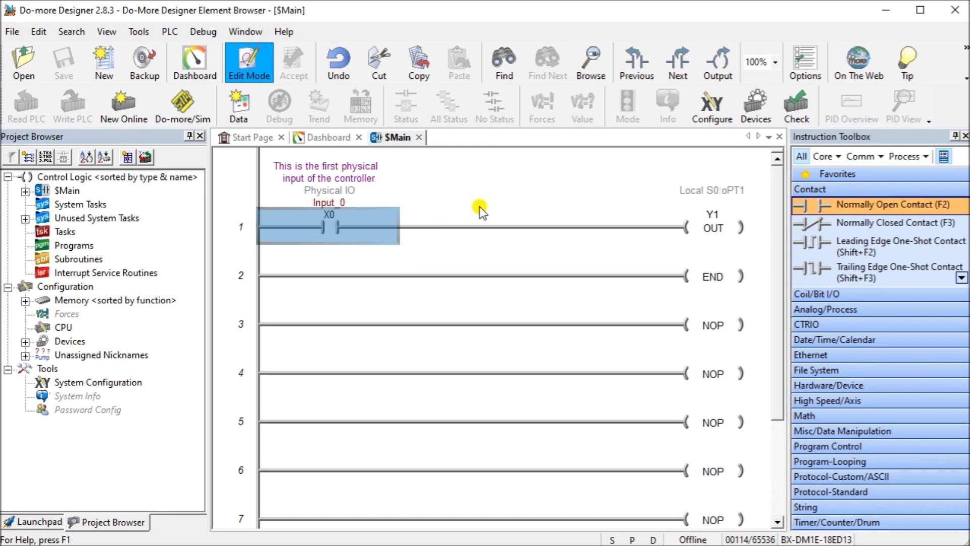
- Open the Element Browser on X0 with F9 and move it beside the ladder
key(F9)
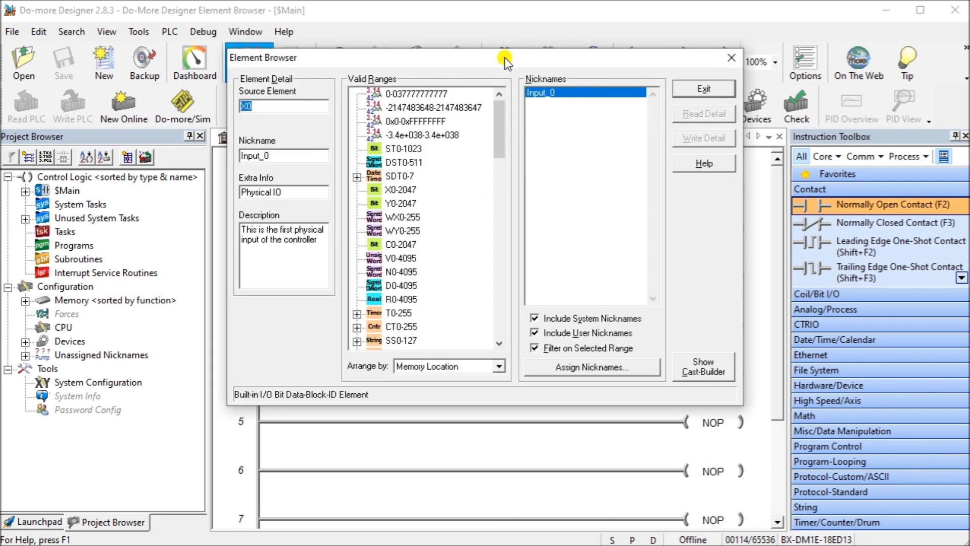
drag(443, 64, 671, 96)
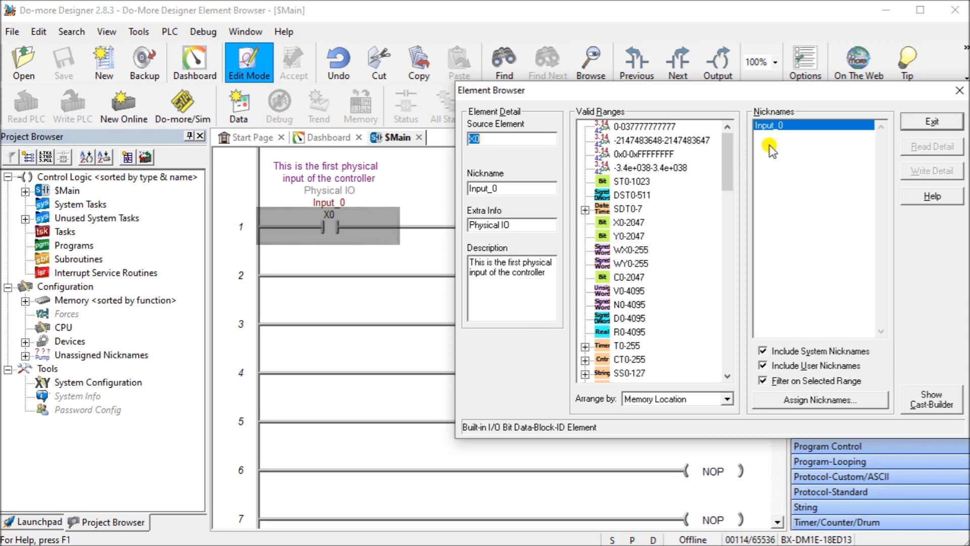
- Turn off edit mode, reopen the Element Browser on X0, and move it aside
click(931, 121)
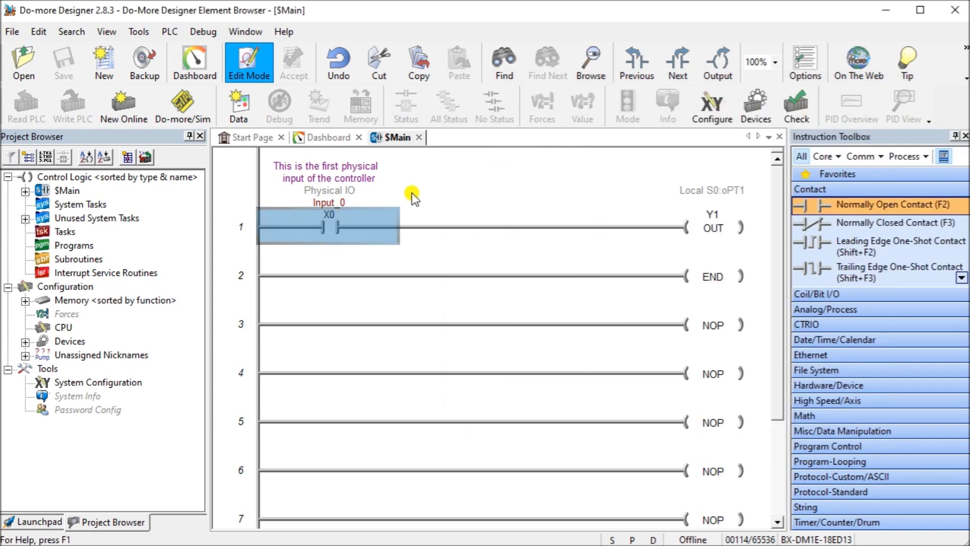
click(260, 61)
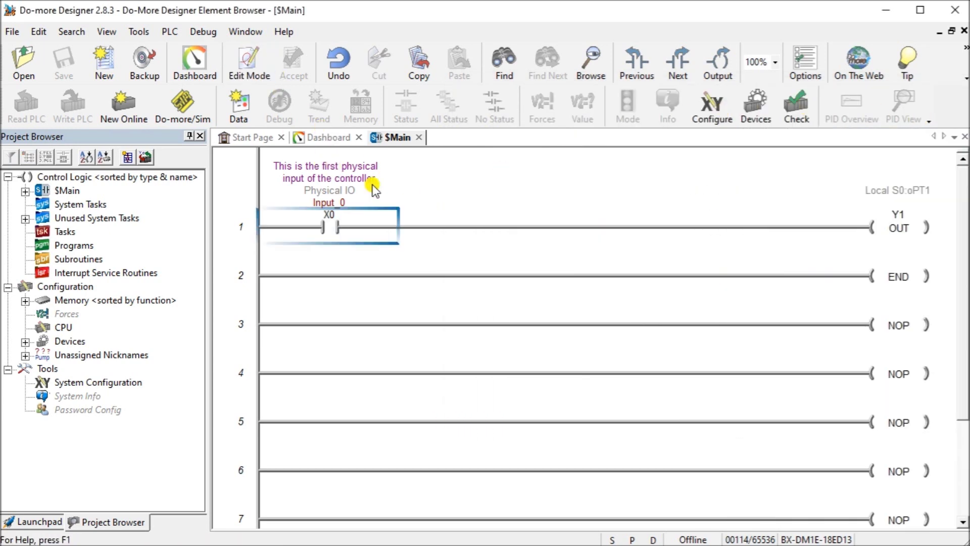
click(379, 276)
click(345, 223)
key(F9)
drag(426, 72, 651, 94)
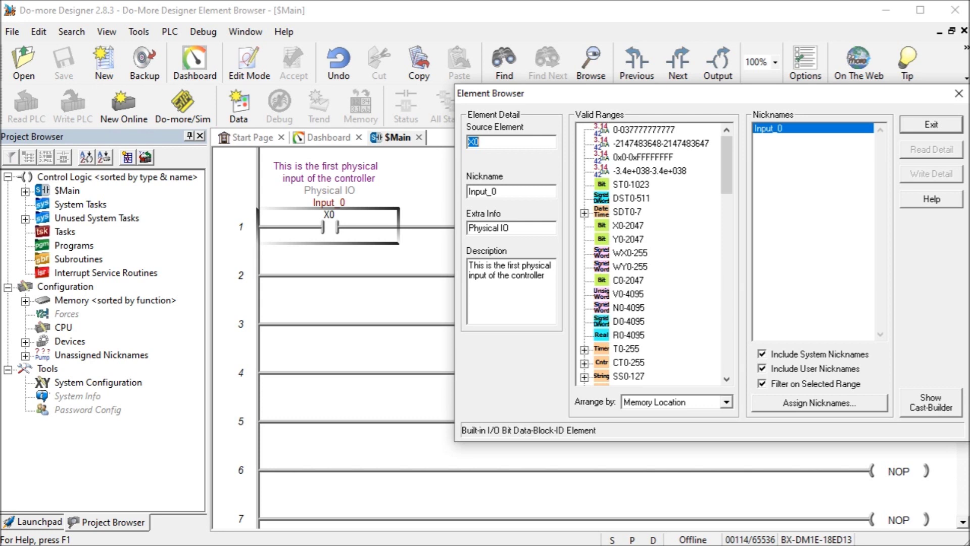
click(726, 408)
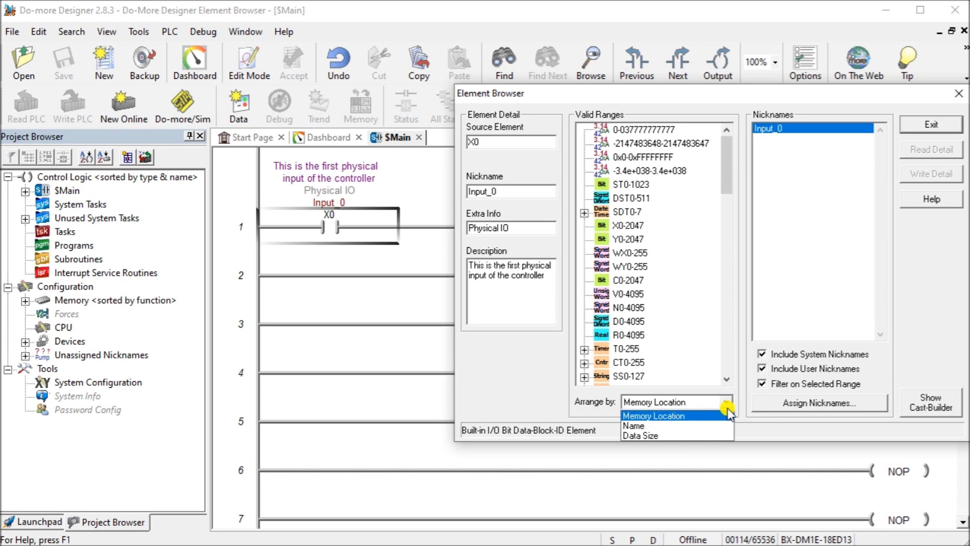
click(798, 101)
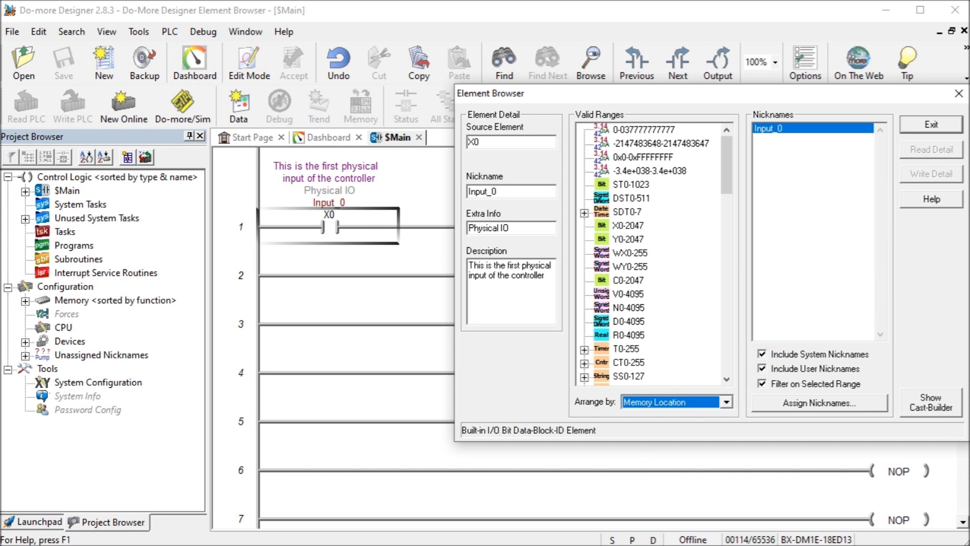
- Open and dismiss Assign Nicknames, then close the Element Browser
click(809, 403)
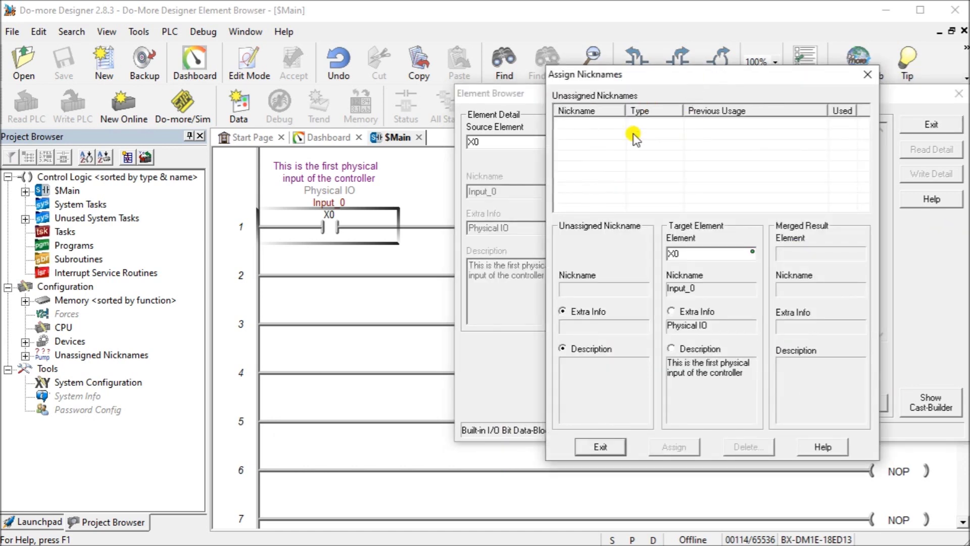
click(598, 447)
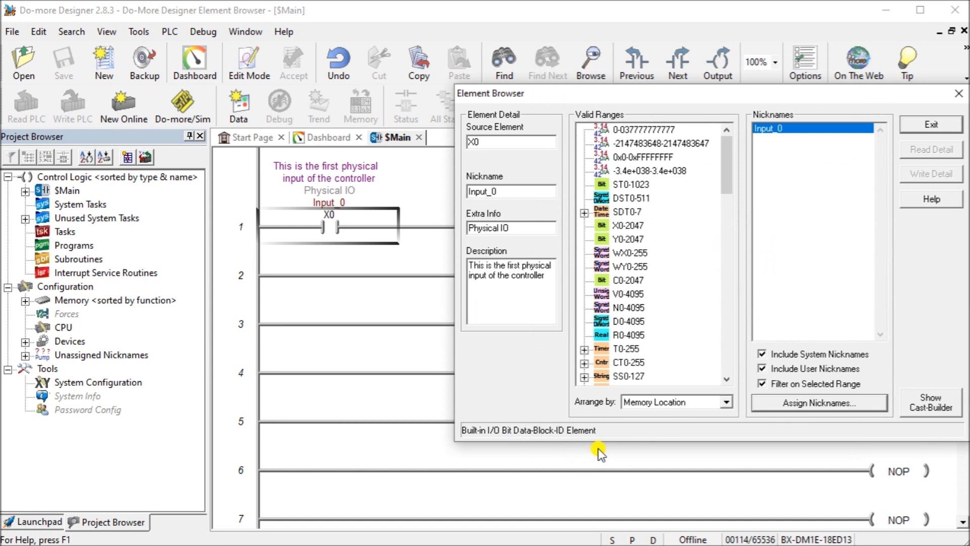
click(912, 125)
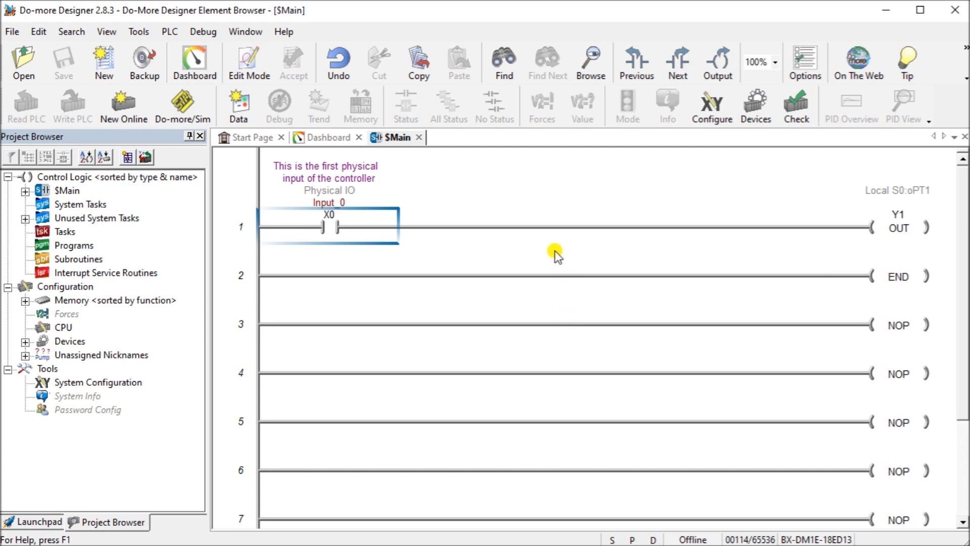
- Reopen the Element Browser on X0 beside the ladder and select the ST0-1023 range
key(F9)
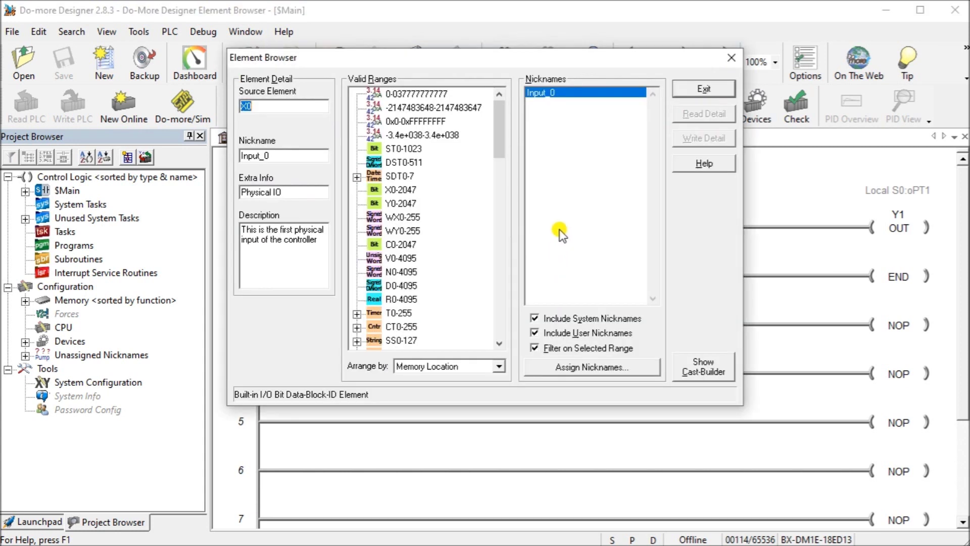
drag(450, 69, 680, 96)
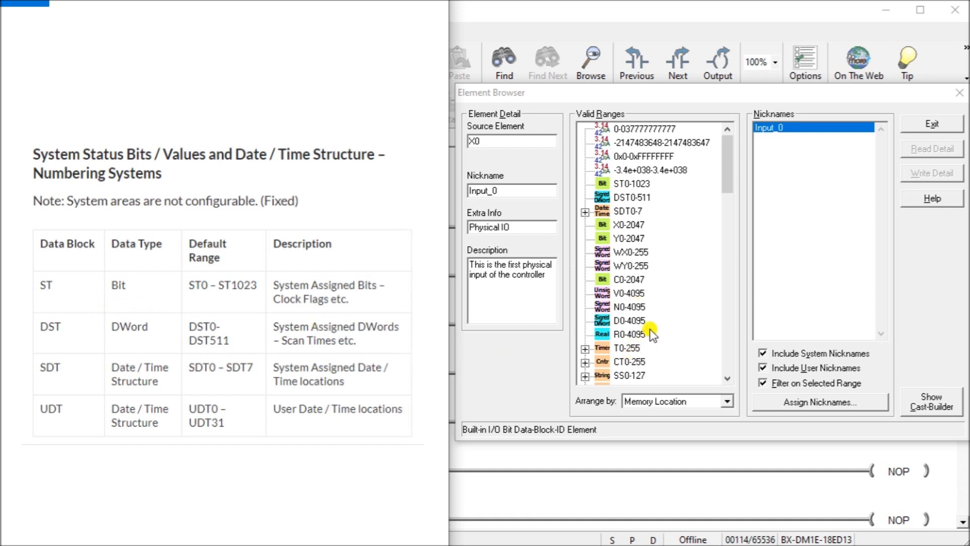
click(633, 184)
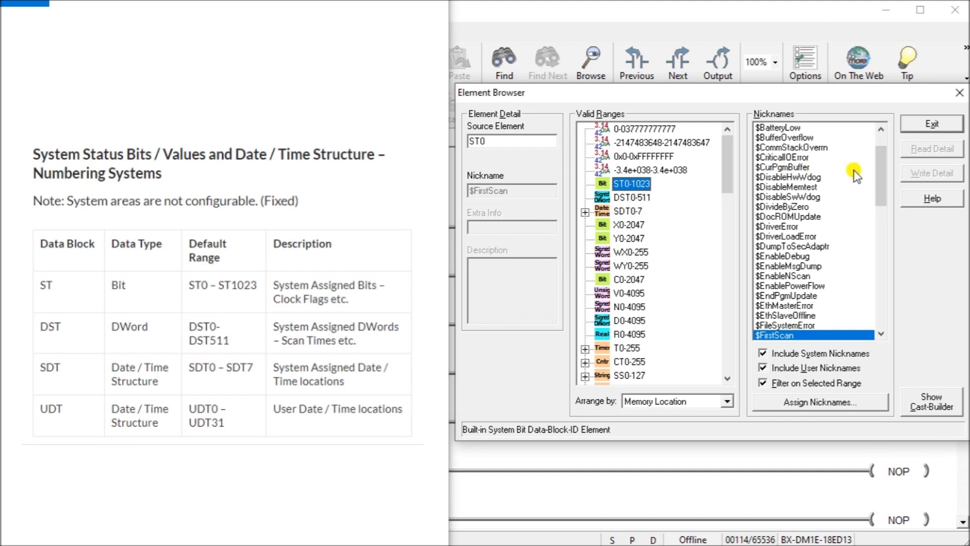
- Look up the addresses behind the $100ms and $FirstScan system nicknames
drag(880, 182, 881, 165)
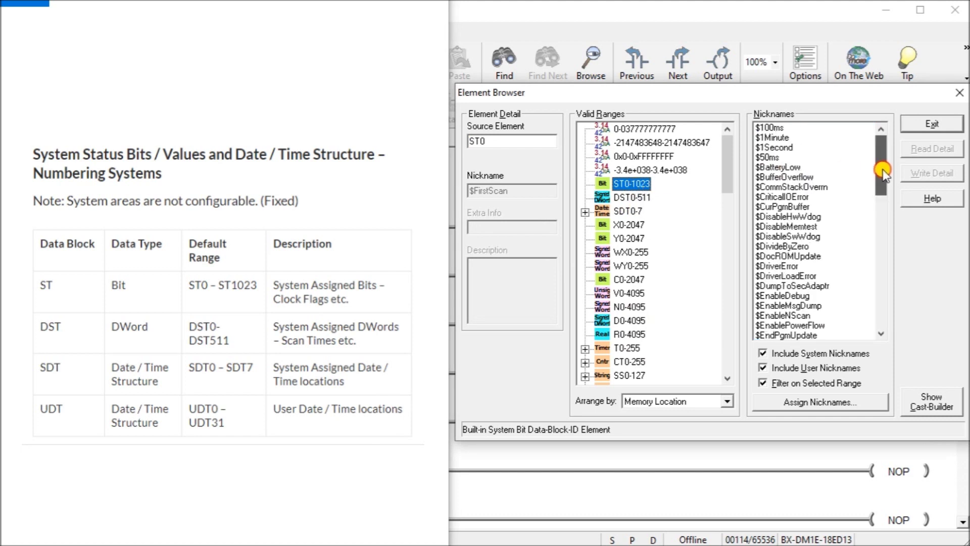
click(783, 129)
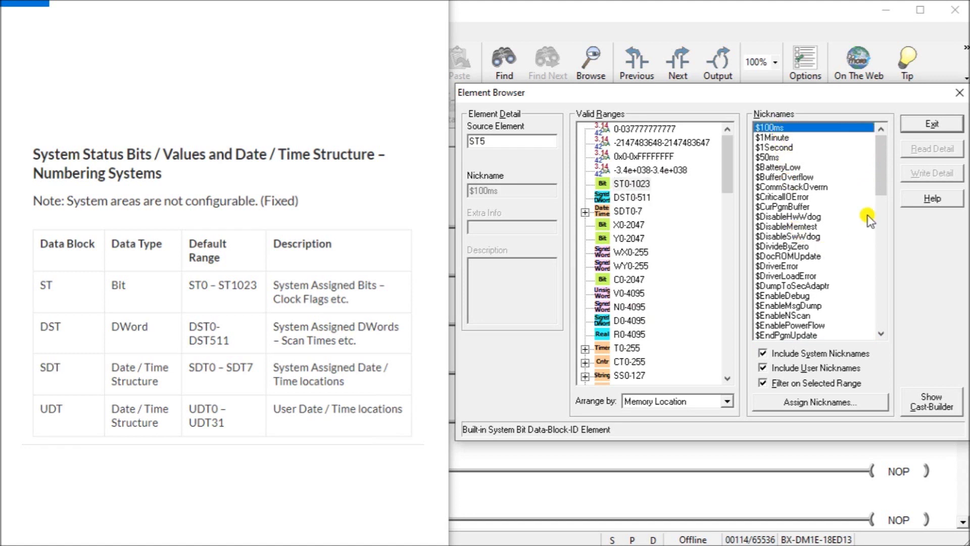
drag(883, 181, 881, 199)
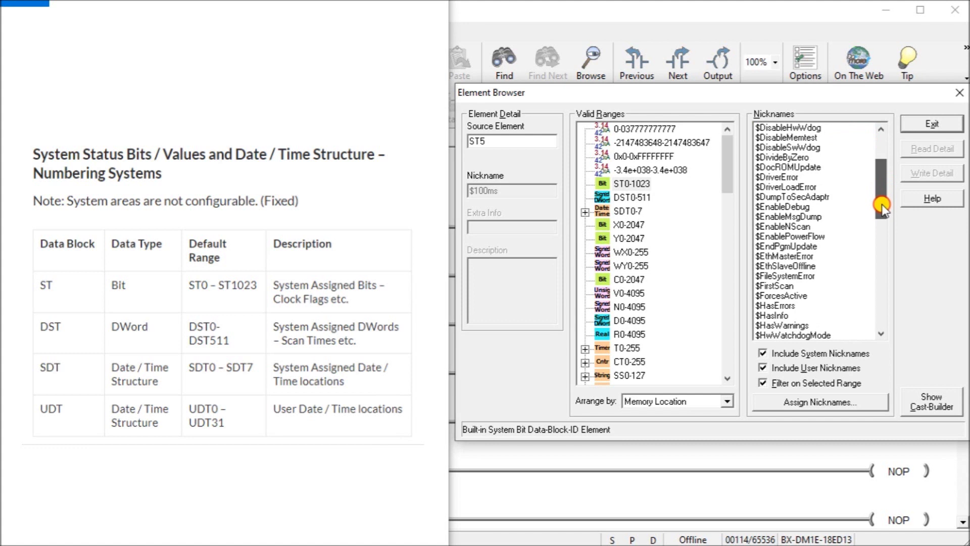
click(790, 286)
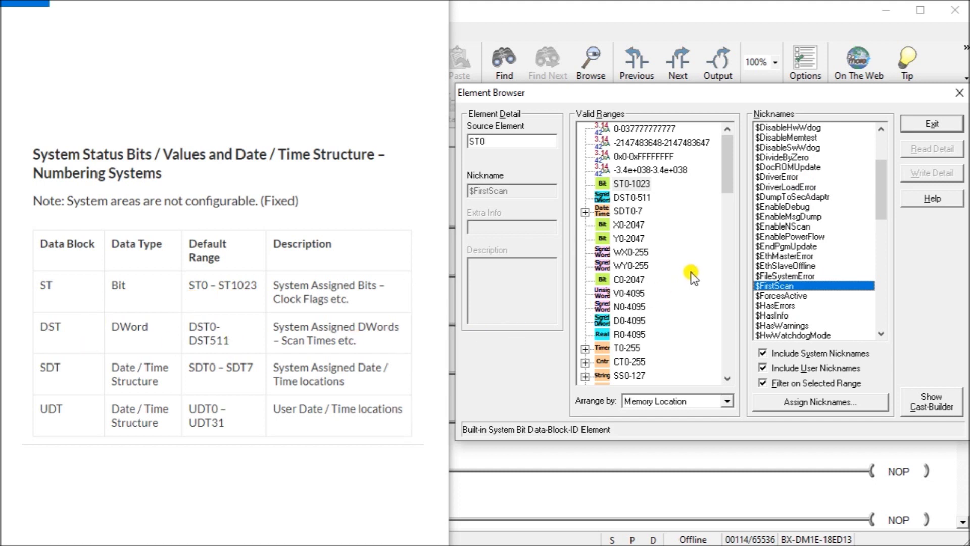
mouse_move(728, 175)
mouse_down()
mouse_move(728, 196)
mouse_move(725, 173)
mouse_up()
- Browse the DST0-511 and SDT0-7 ranges, then advance to the Physical Inputs and Outputs slide
click(631, 197)
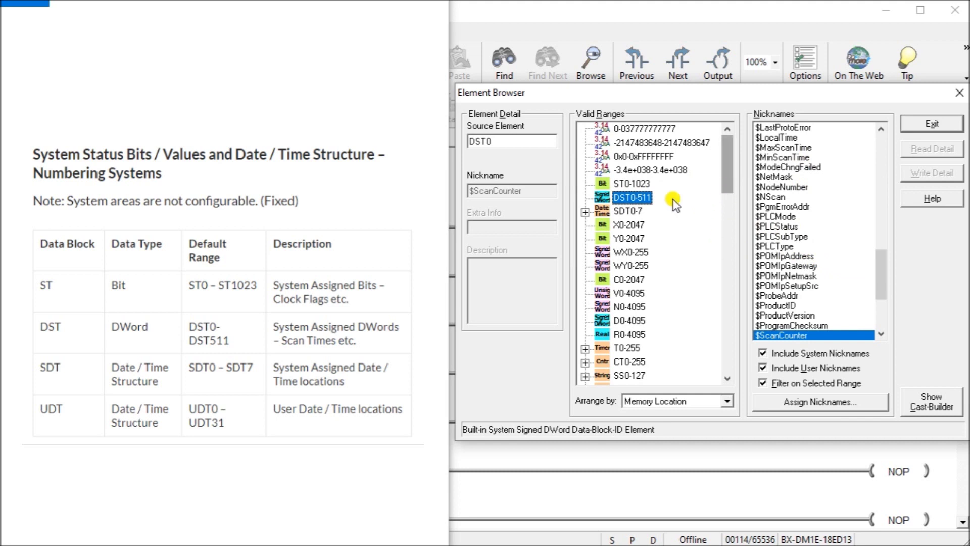
click(627, 212)
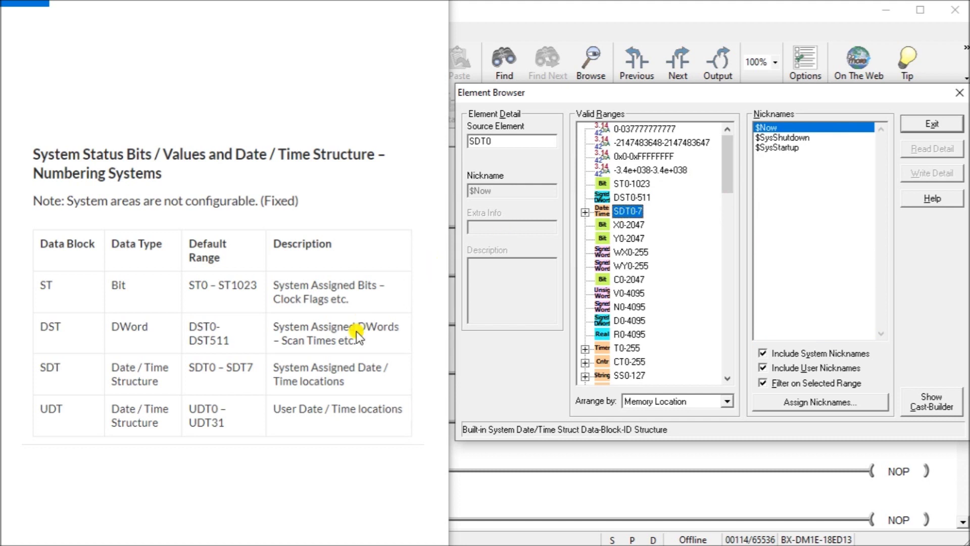
click(411, 291)
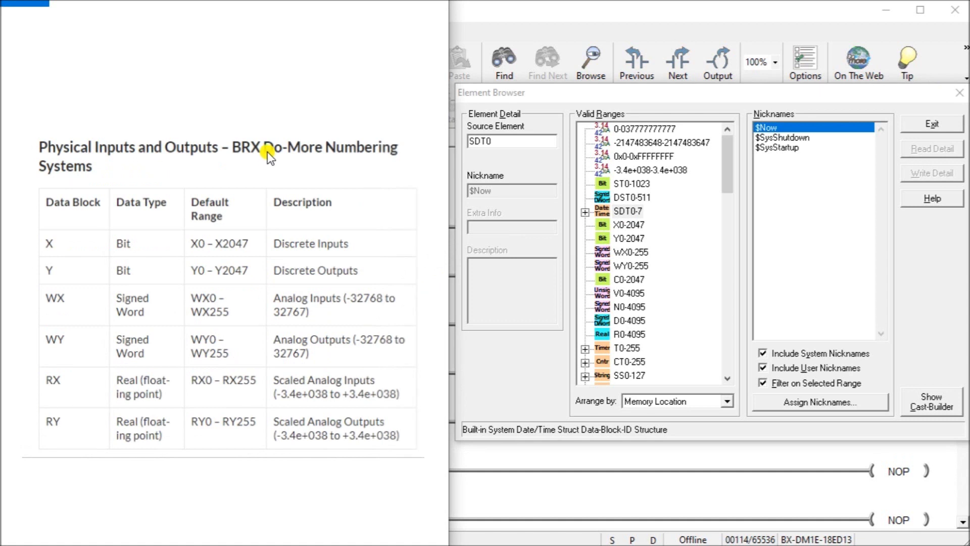
- Inspect the X0, Y0, C0 and R0 ranges, moving the slides on to timers, counters and strings
click(629, 225)
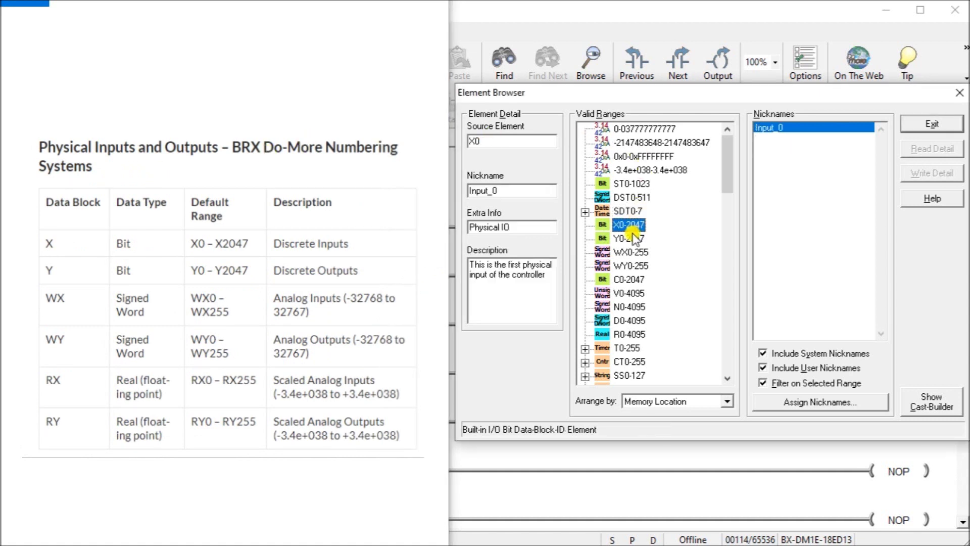
click(631, 237)
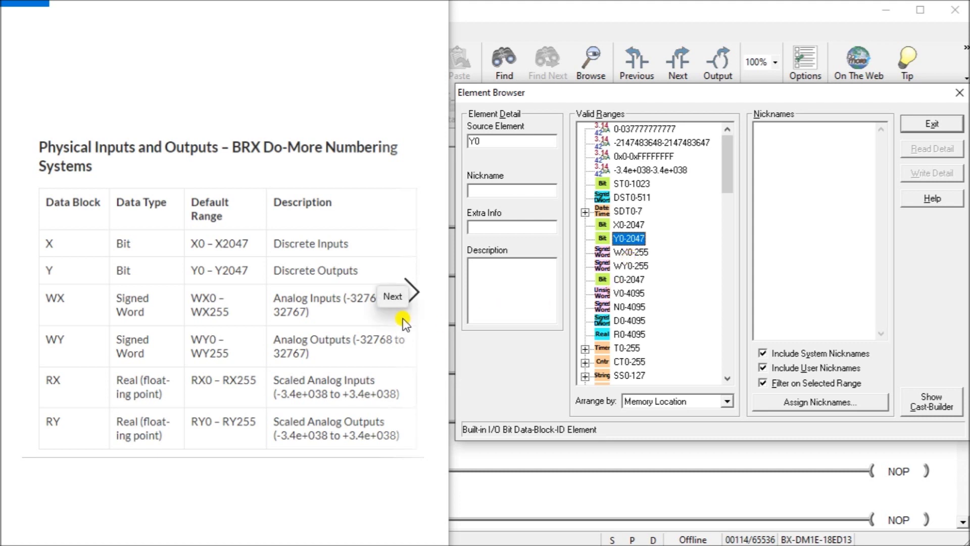
click(404, 313)
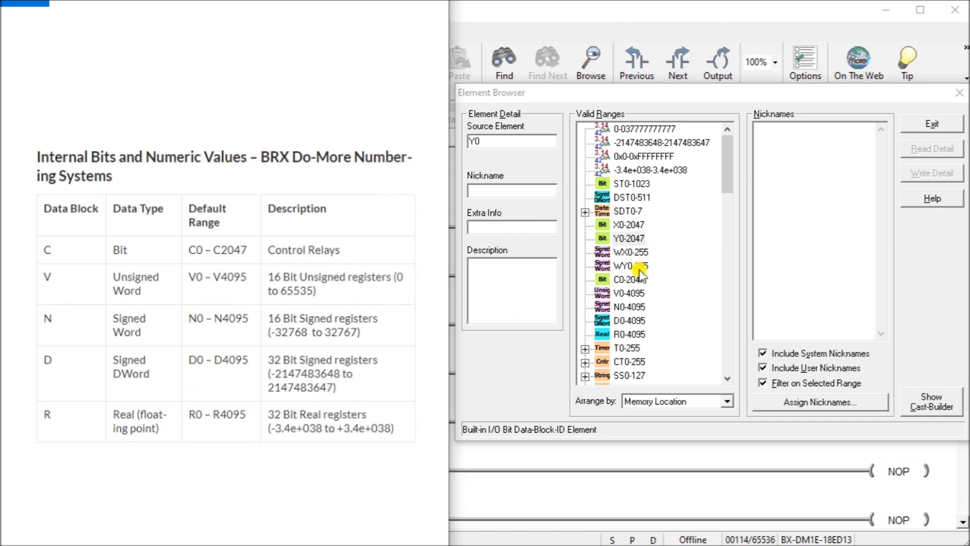
click(629, 280)
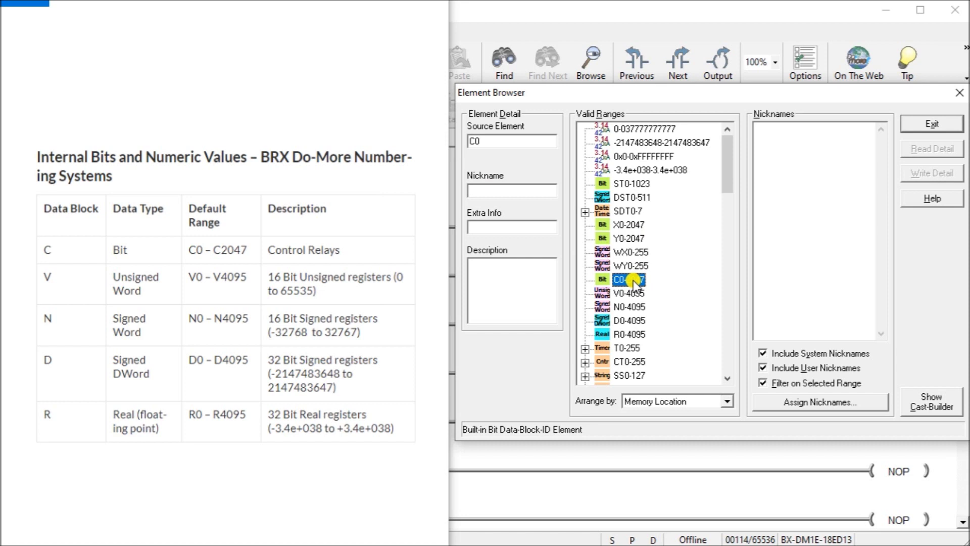
click(630, 334)
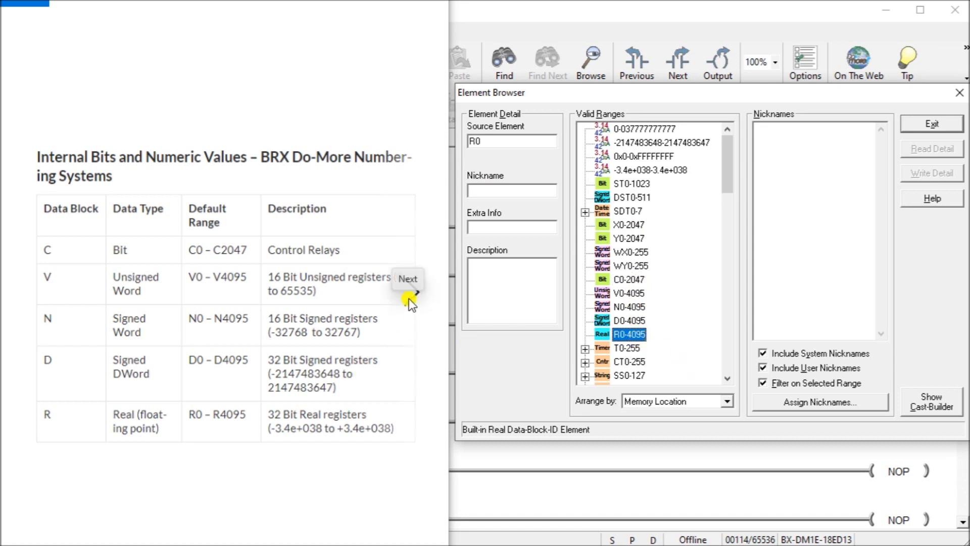
click(408, 291)
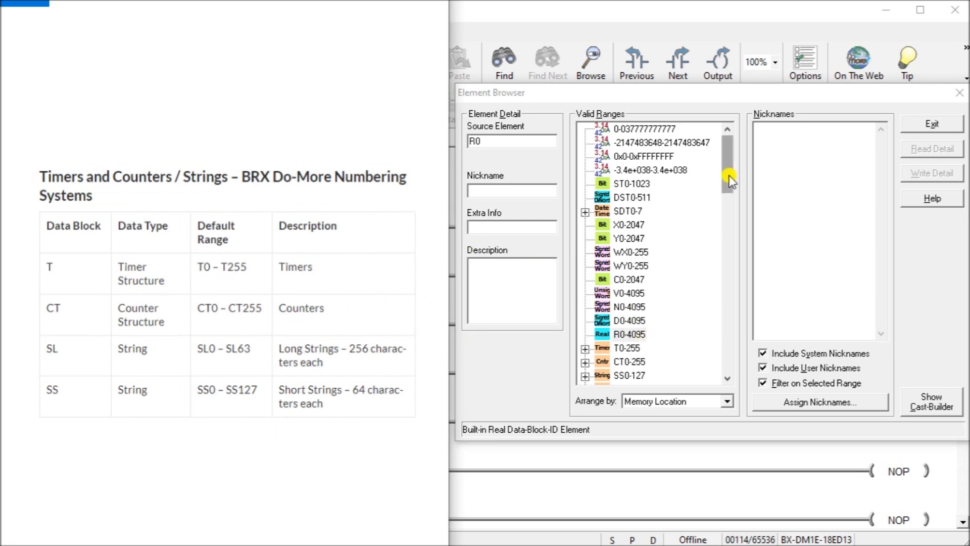
- Scroll the Valid Ranges list and advance the slides past Communications to the Casting page
drag(728, 168, 728, 199)
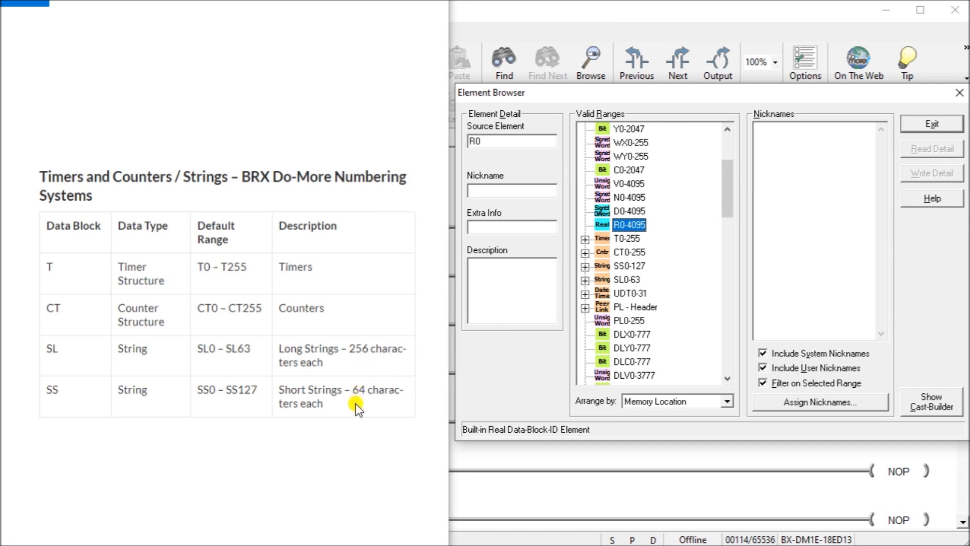
click(414, 299)
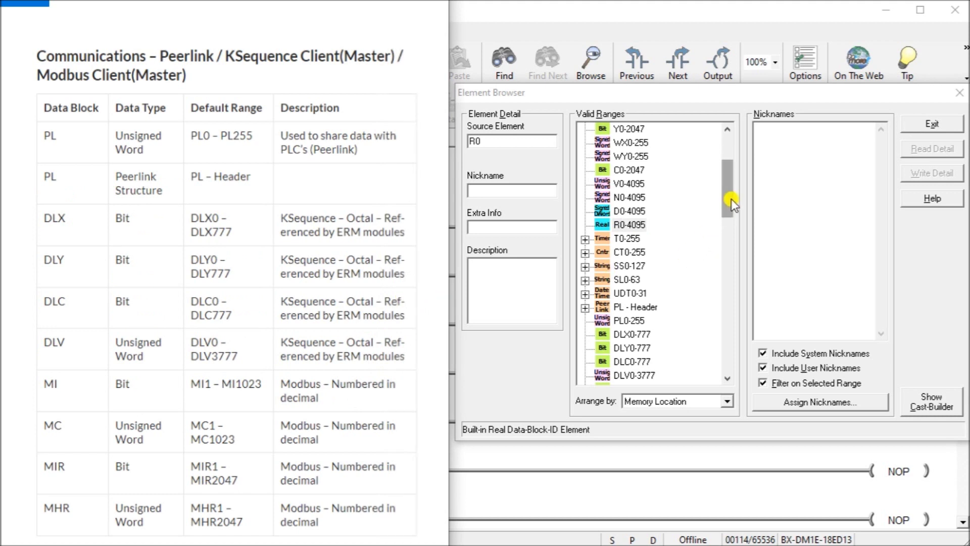
drag(731, 202, 732, 208)
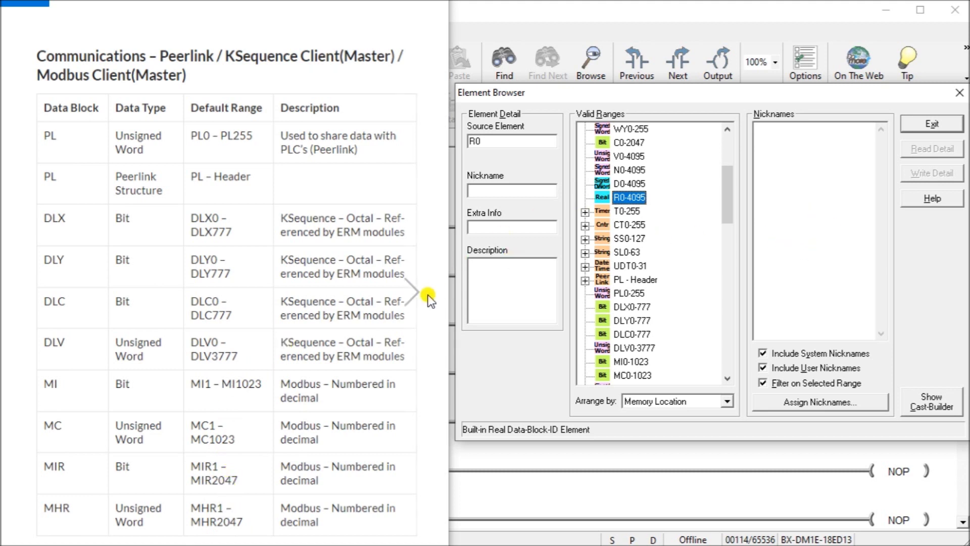
click(414, 293)
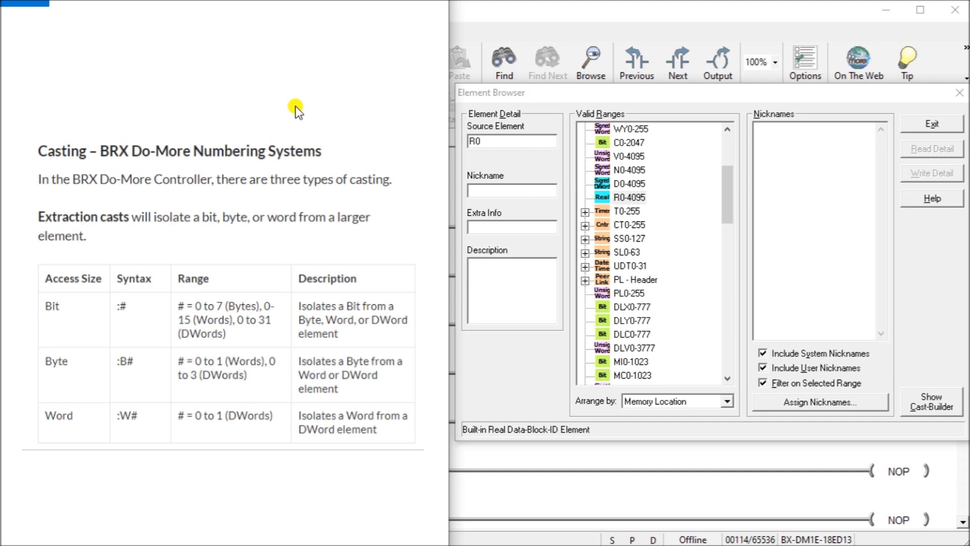
- Show the Cast-Builder options so D0 can be cast as a signed byte (D0:B0)
click(935, 405)
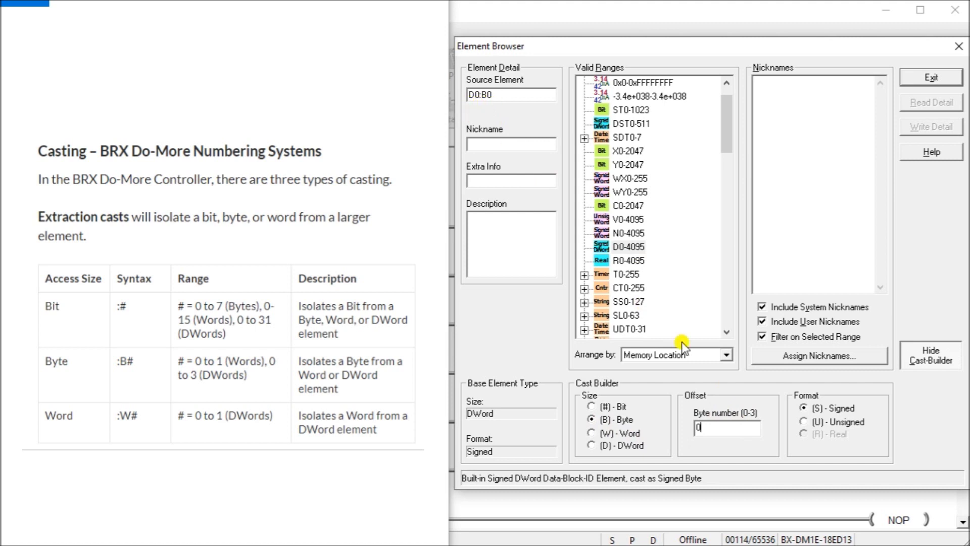
- Set byte number 2, switch the cast size to Word for D0:W1, then advance slides to aggregation casts
double_click(699, 427)
text(2)
click(595, 433)
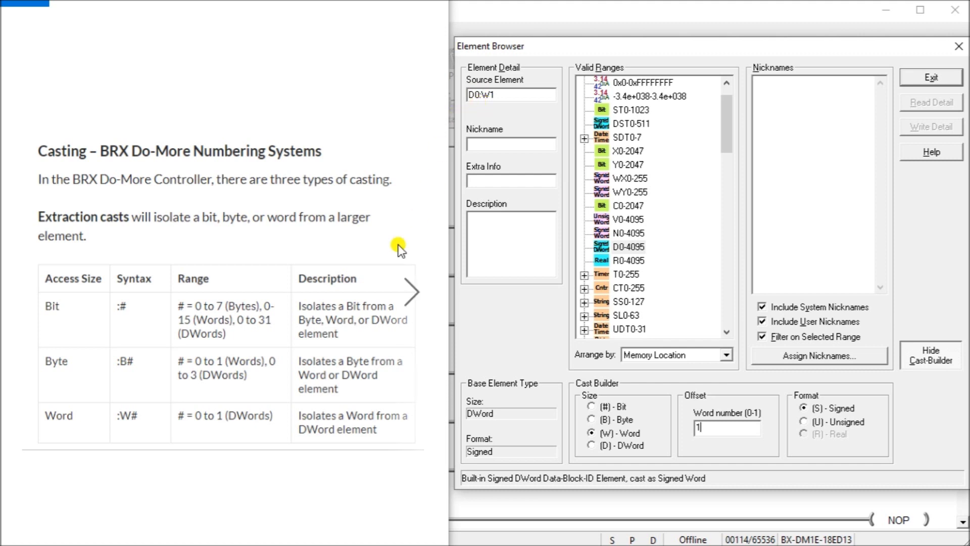
click(410, 289)
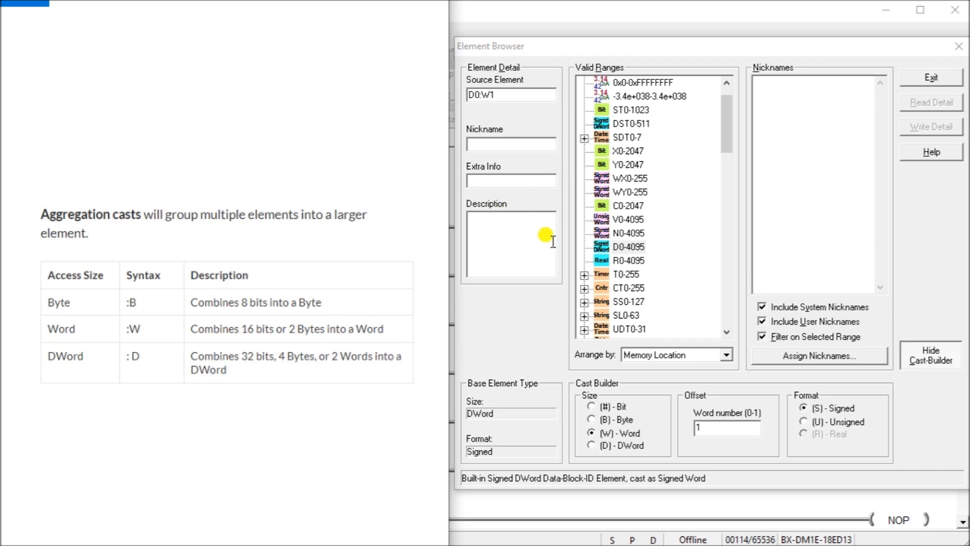
- Aggregate C0 bits as an unsigned Word, then as a DWord (C0:D); advance slides to format casts
click(627, 207)
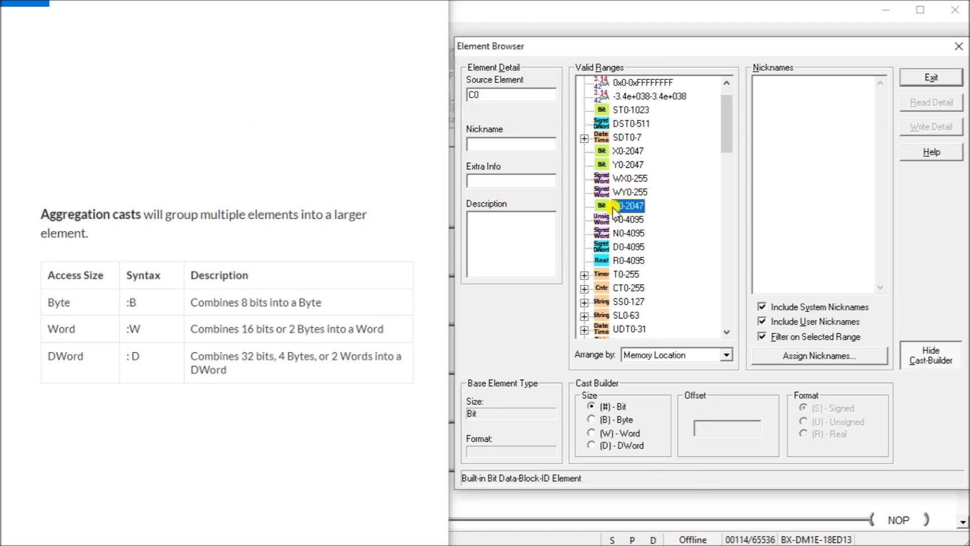
click(591, 432)
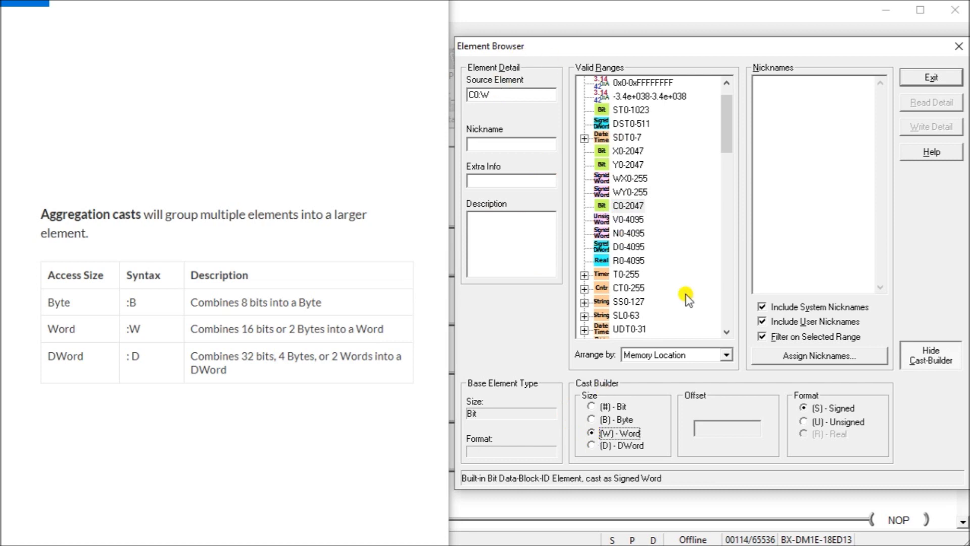
click(805, 422)
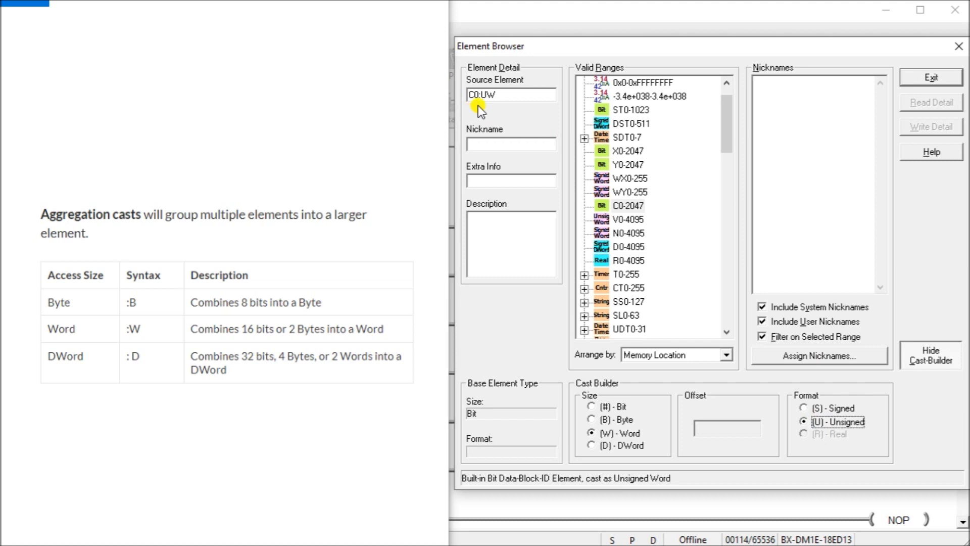
click(592, 445)
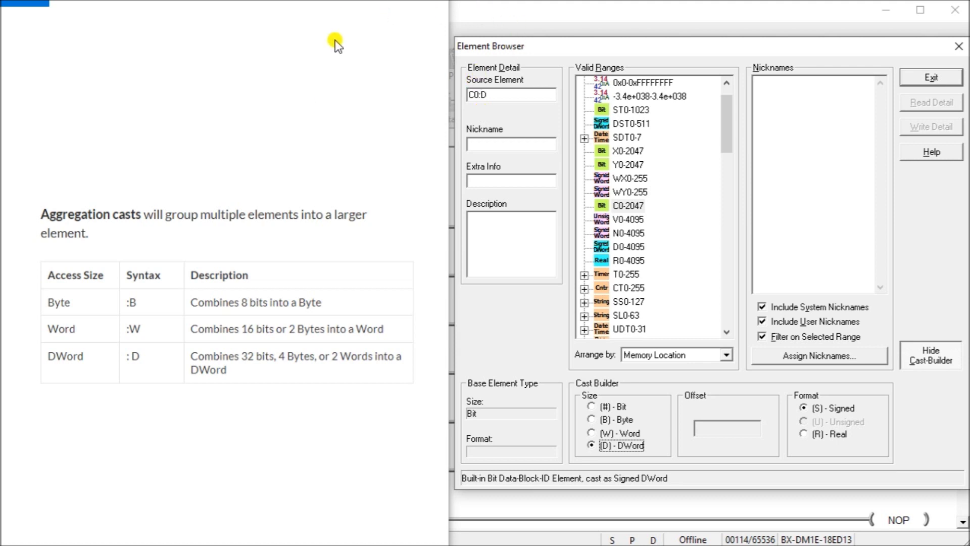
click(416, 289)
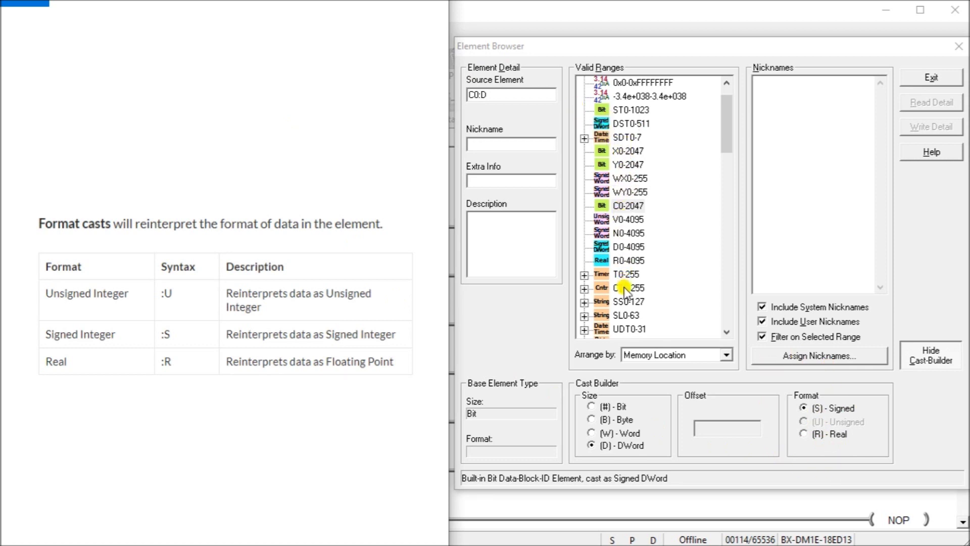
- Check X0, cast C0 as a Word, then select D0 and apply Real format for D0:R
click(622, 152)
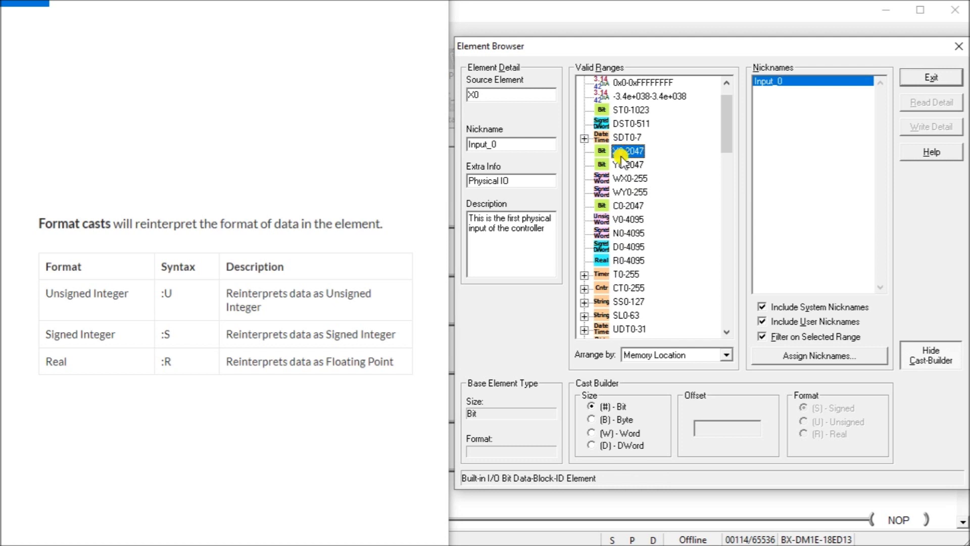
click(625, 205)
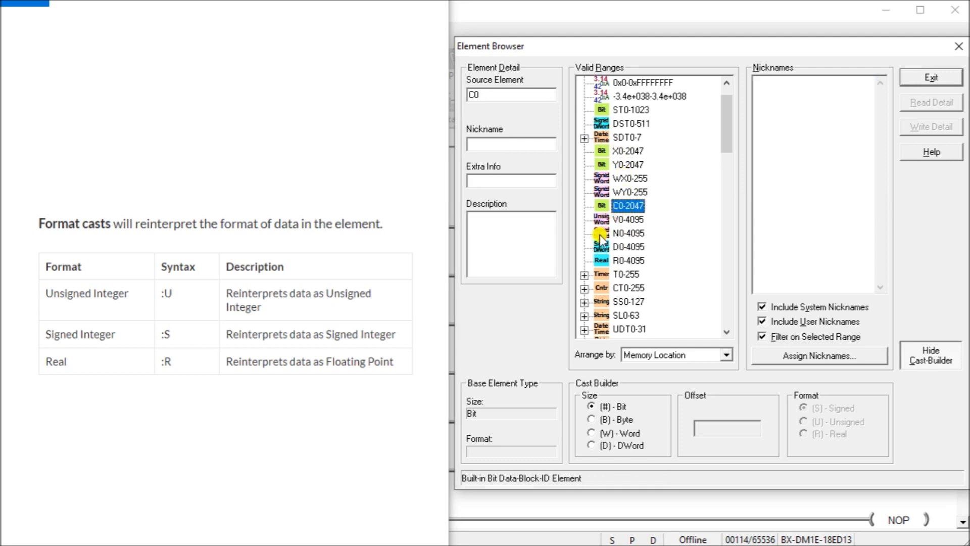
click(592, 433)
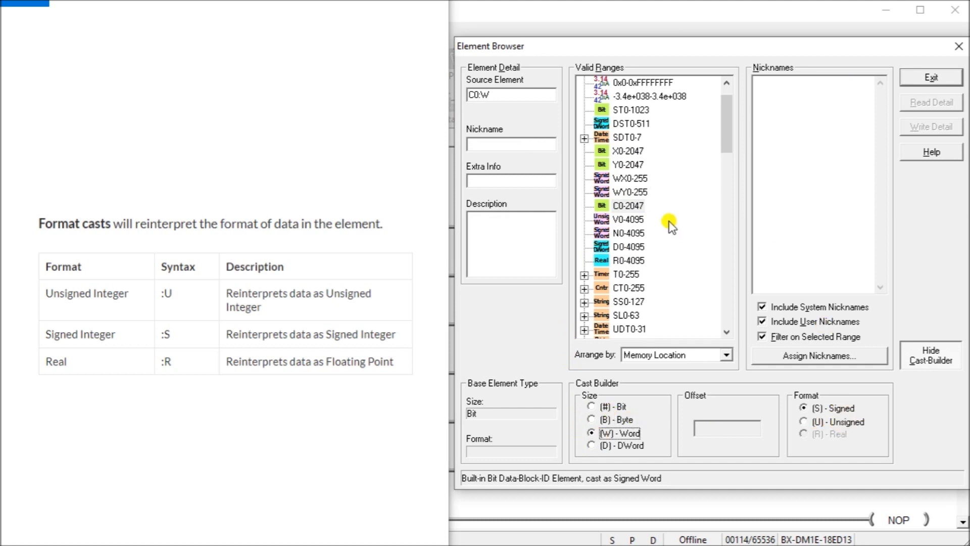
click(623, 246)
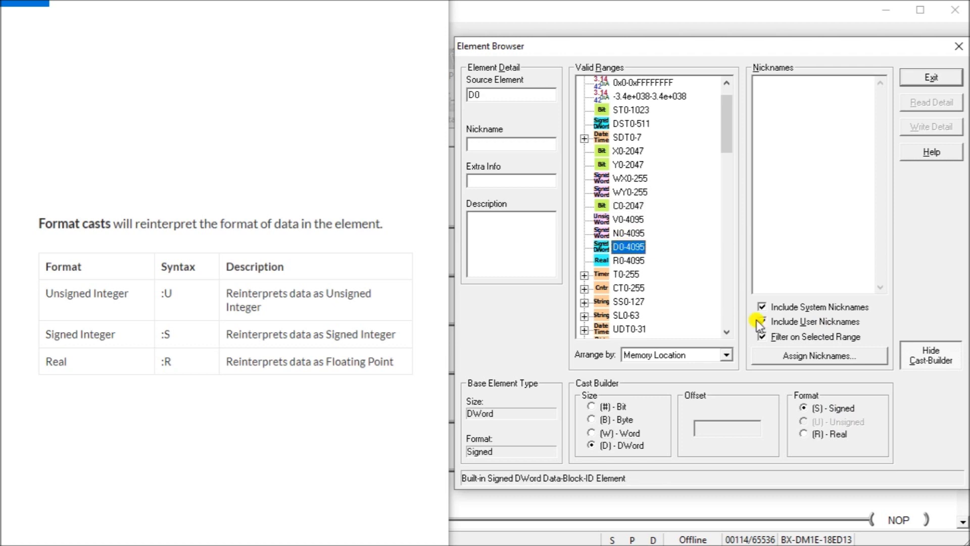
click(814, 433)
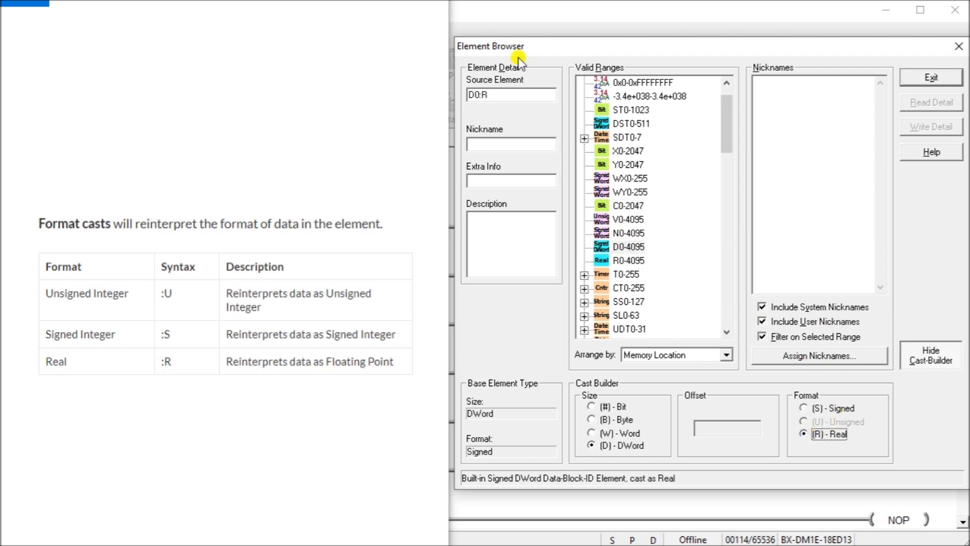